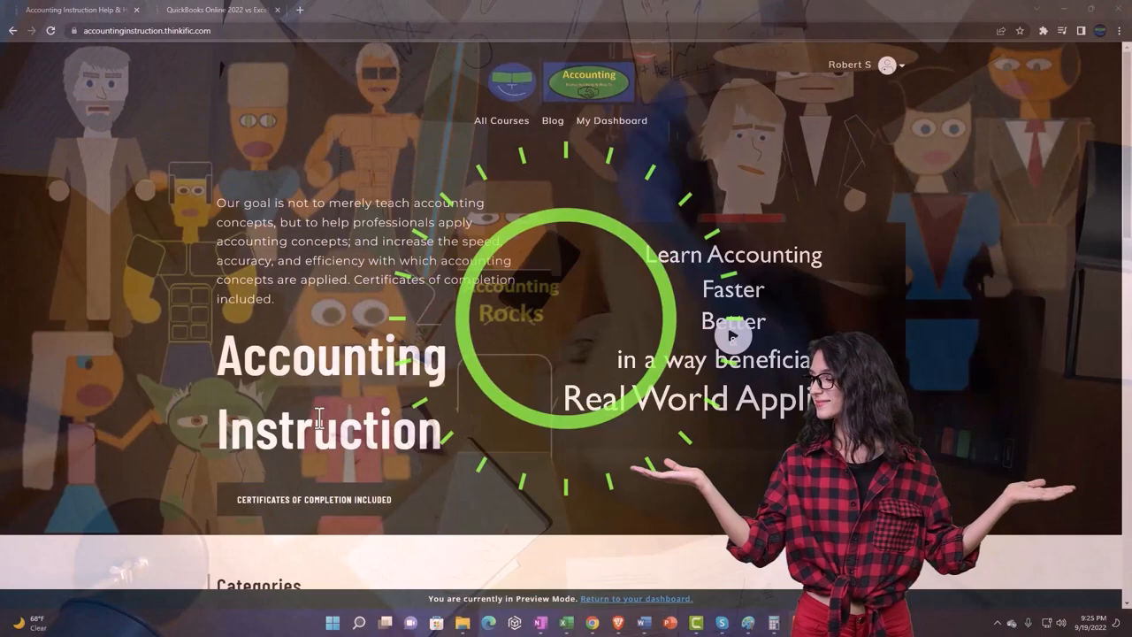
pyautogui.scroll(-3, 154, 476)
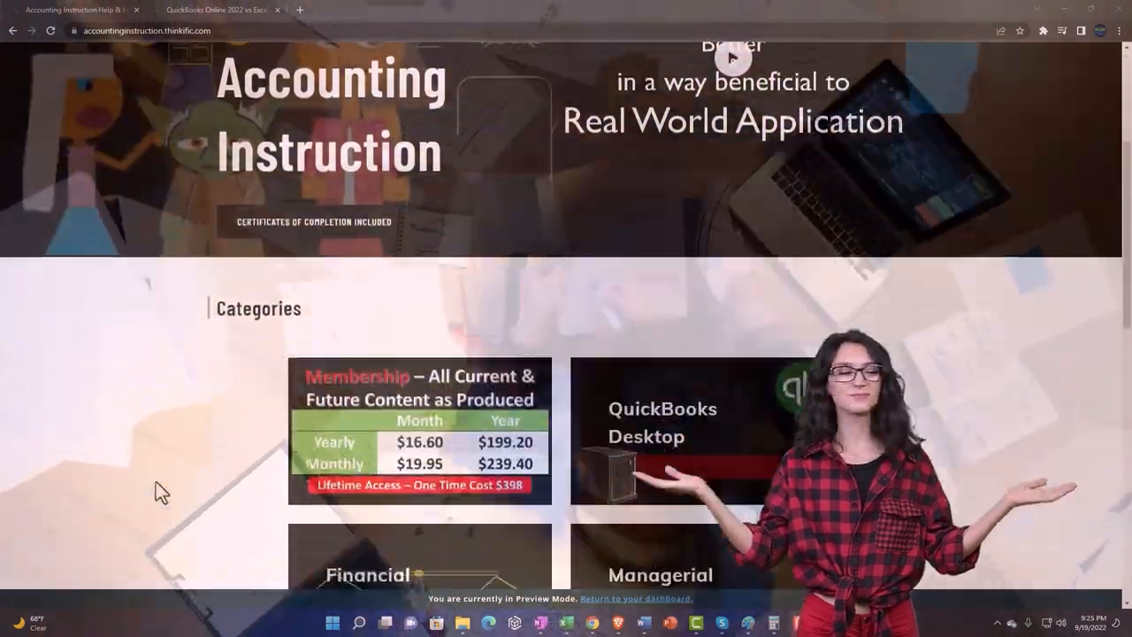
pyautogui.scroll(-3, 156, 481)
pyautogui.scroll(-1, 156, 481)
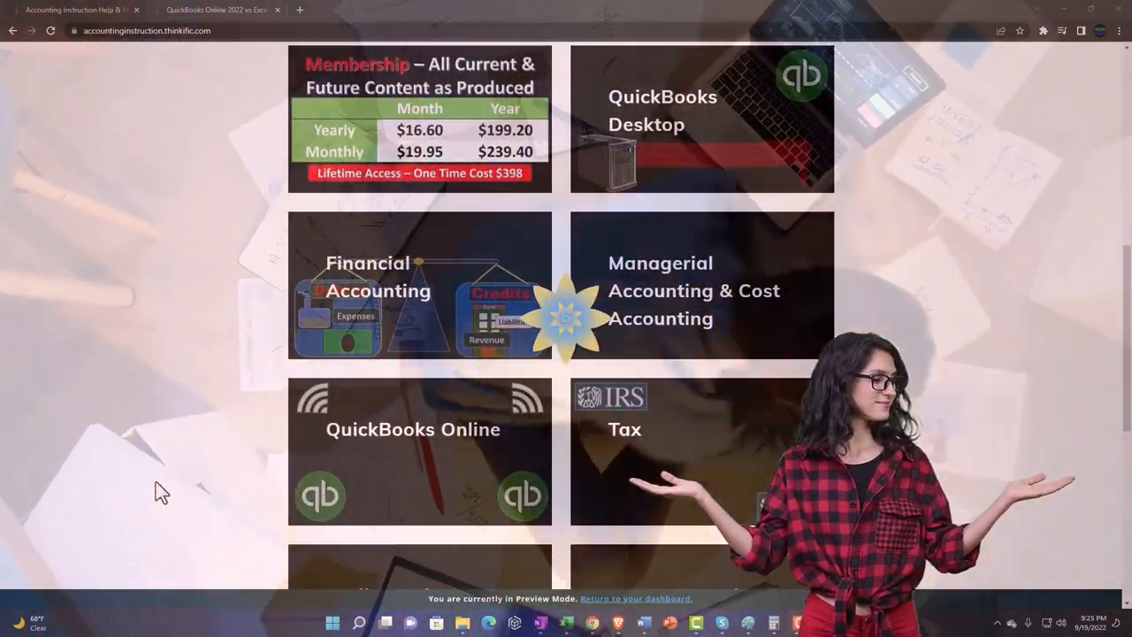
pyautogui.scroll(-2, 156, 481)
pyautogui.scroll(-2, 155, 481)
pyautogui.scroll(-1, 156, 481)
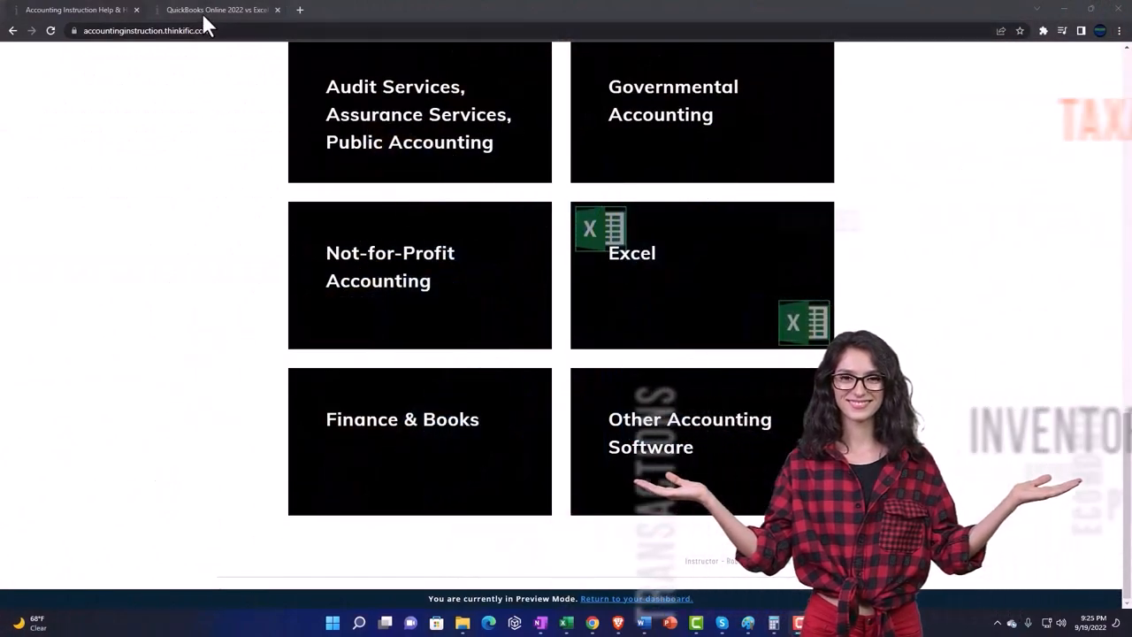
# Step: Open the QuickBooks Online 2022 vs Excel course and expand the OneNote - Getting Started 2022 lessons
pyautogui.click(202, 12)
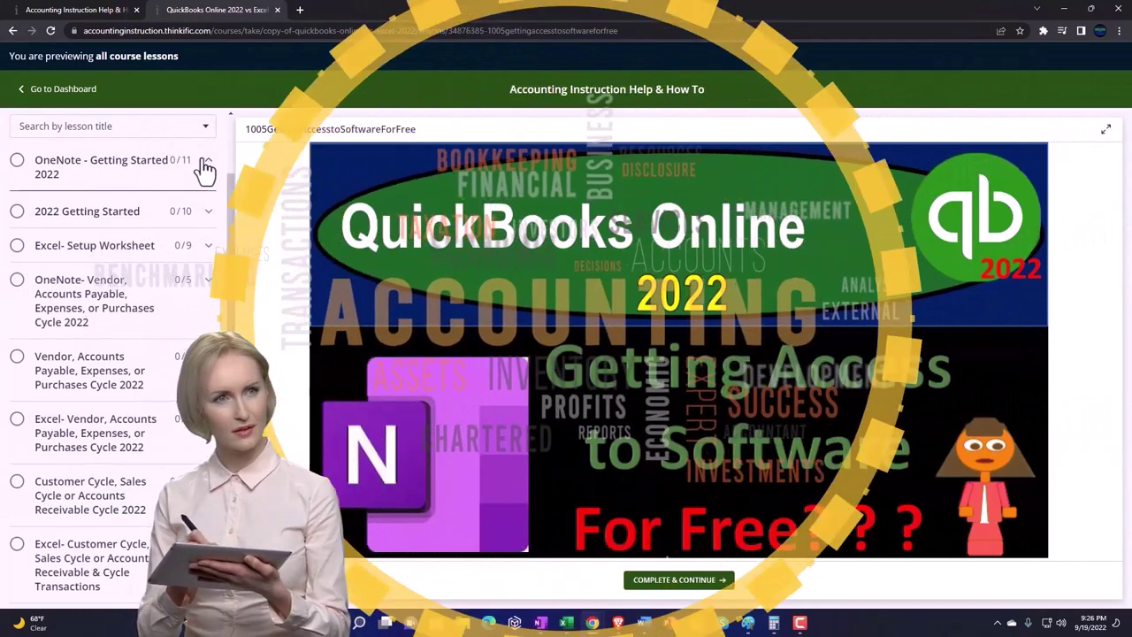
pyautogui.click(205, 164)
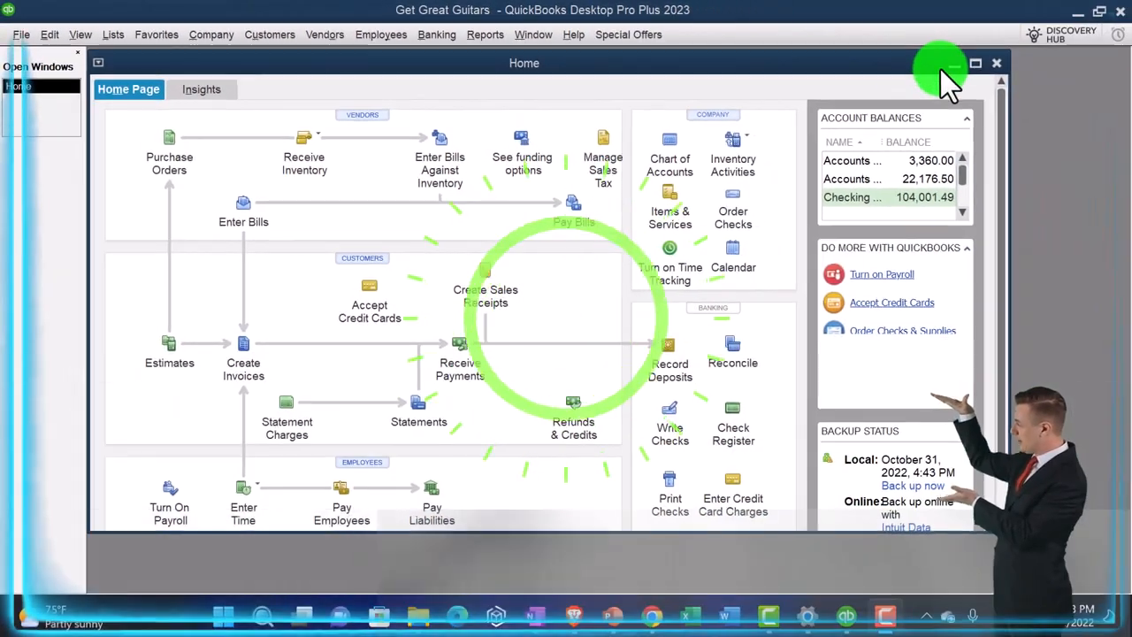
# Step: Run a standard Profit & Loss report for 01/01/2023 through 12/31/2023
pyautogui.click(976, 65)
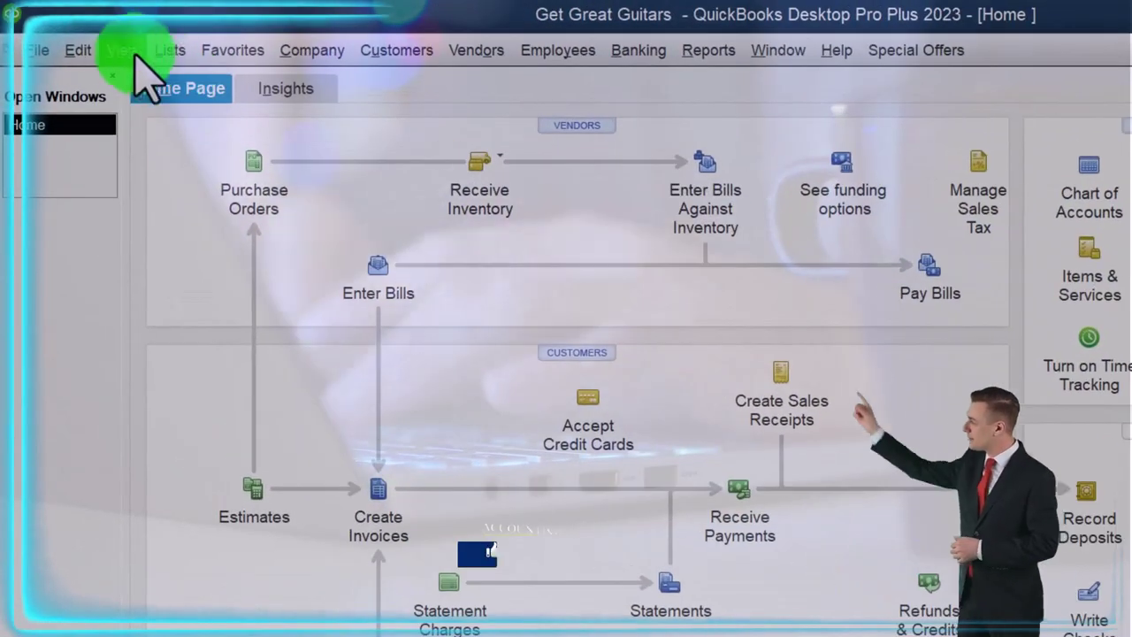
pyautogui.click(85, 35)
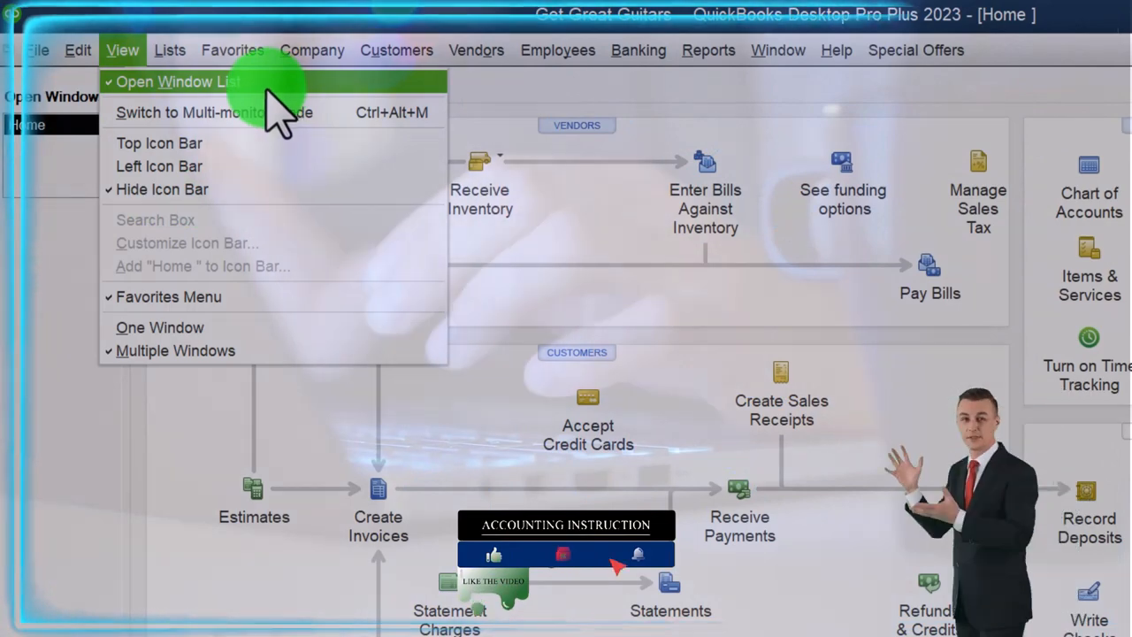
pyautogui.click(61, 239)
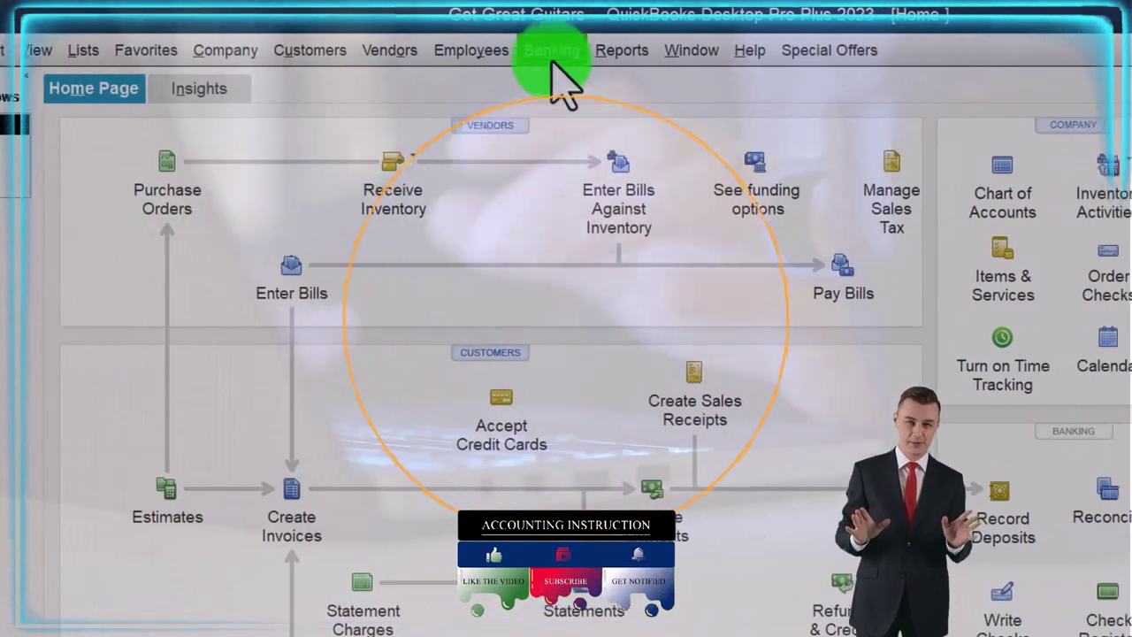
pyautogui.click(708, 49)
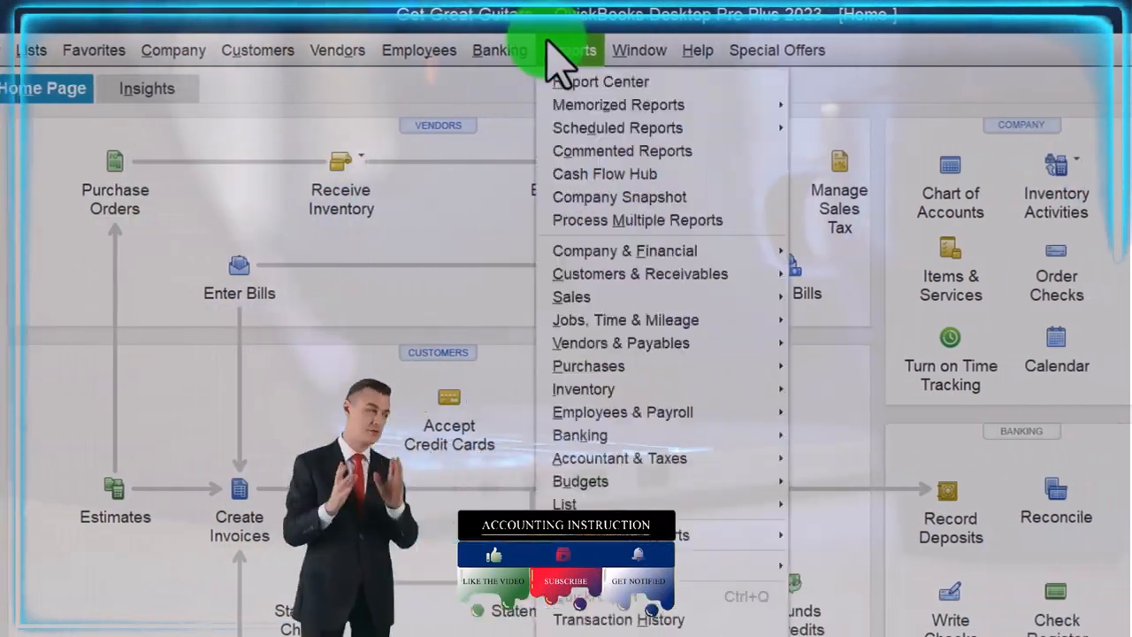
pyautogui.moveTo(320, 105)
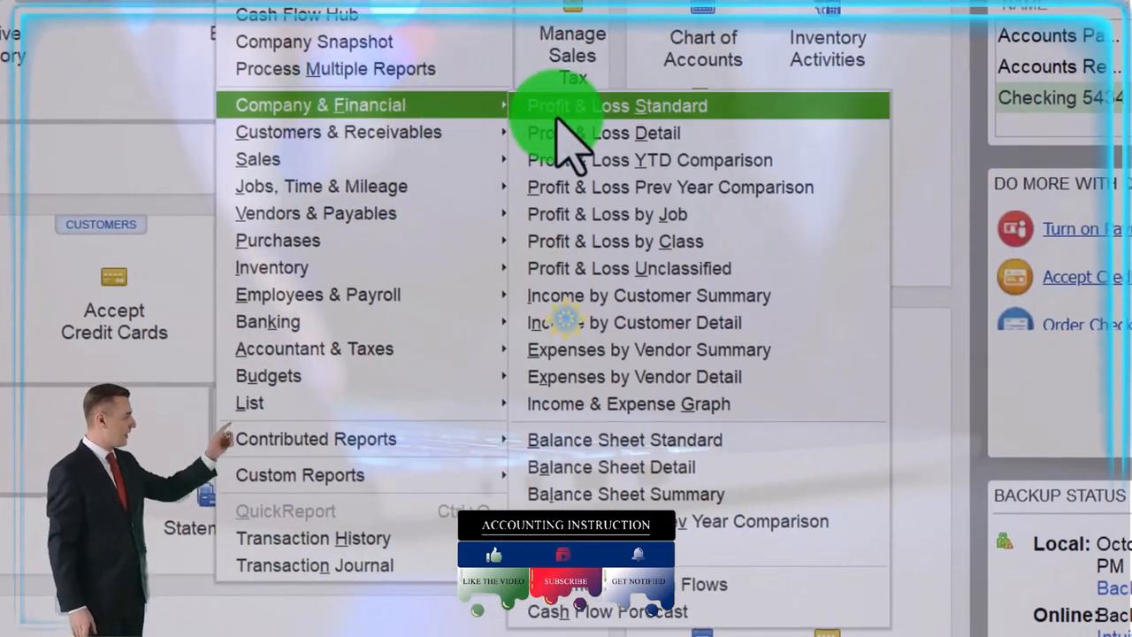
pyautogui.click(610, 106)
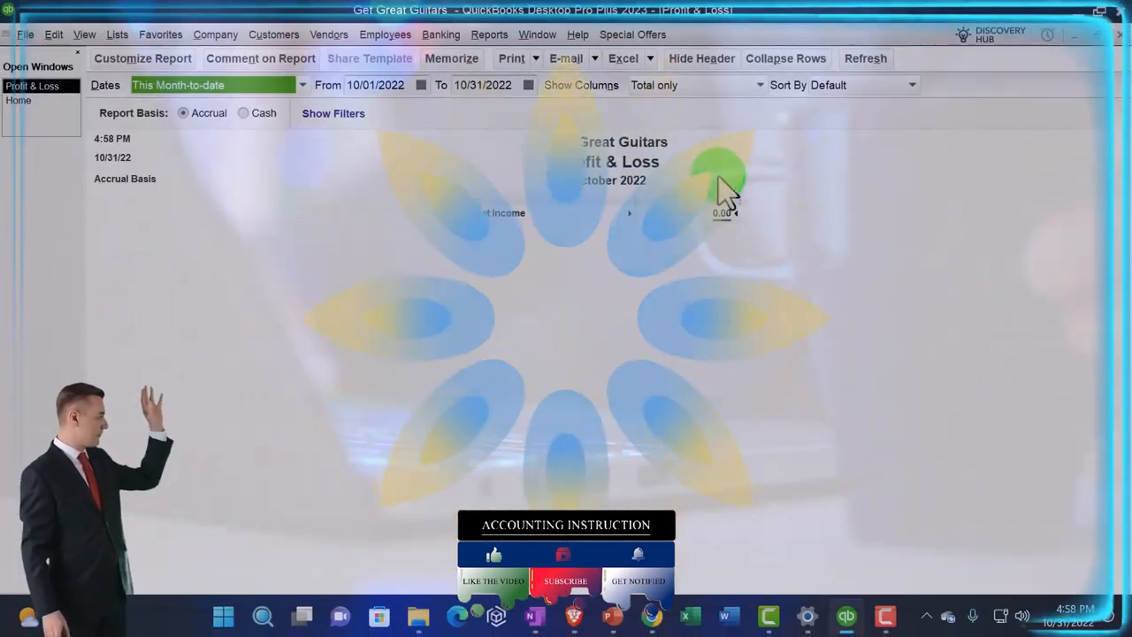
pyautogui.write('010')
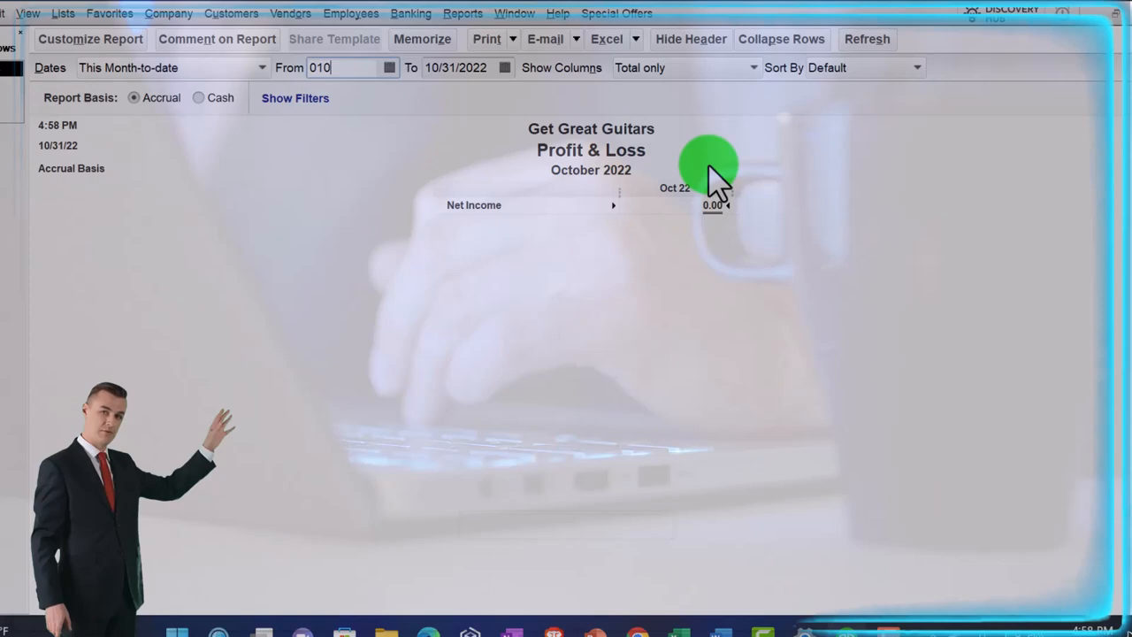
pyautogui.write('123123')
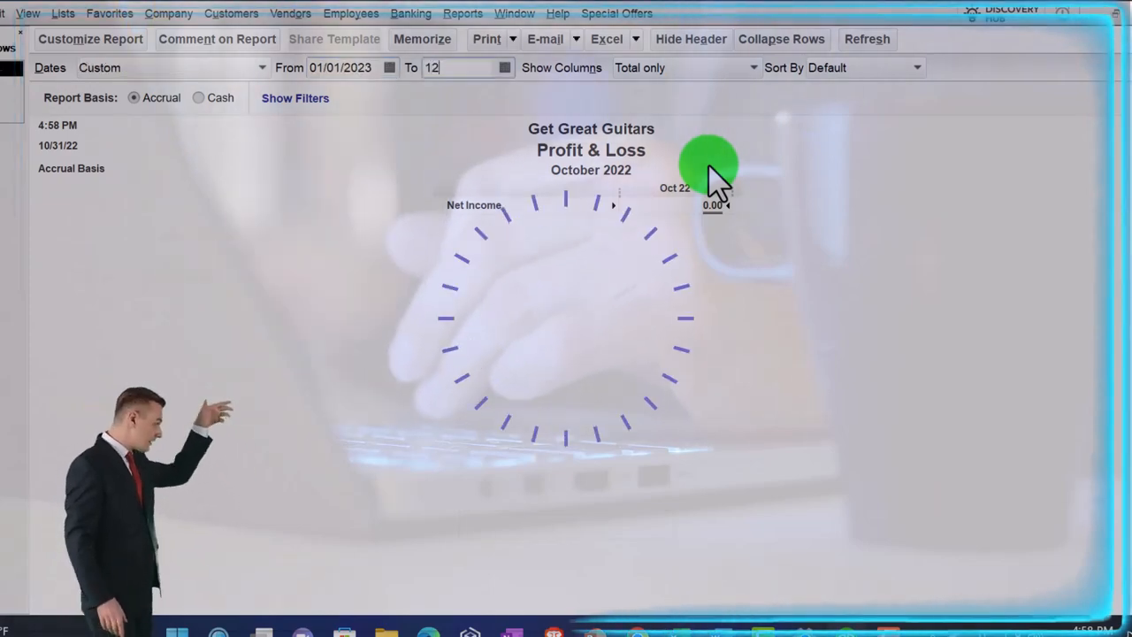
pyautogui.press('Tab')
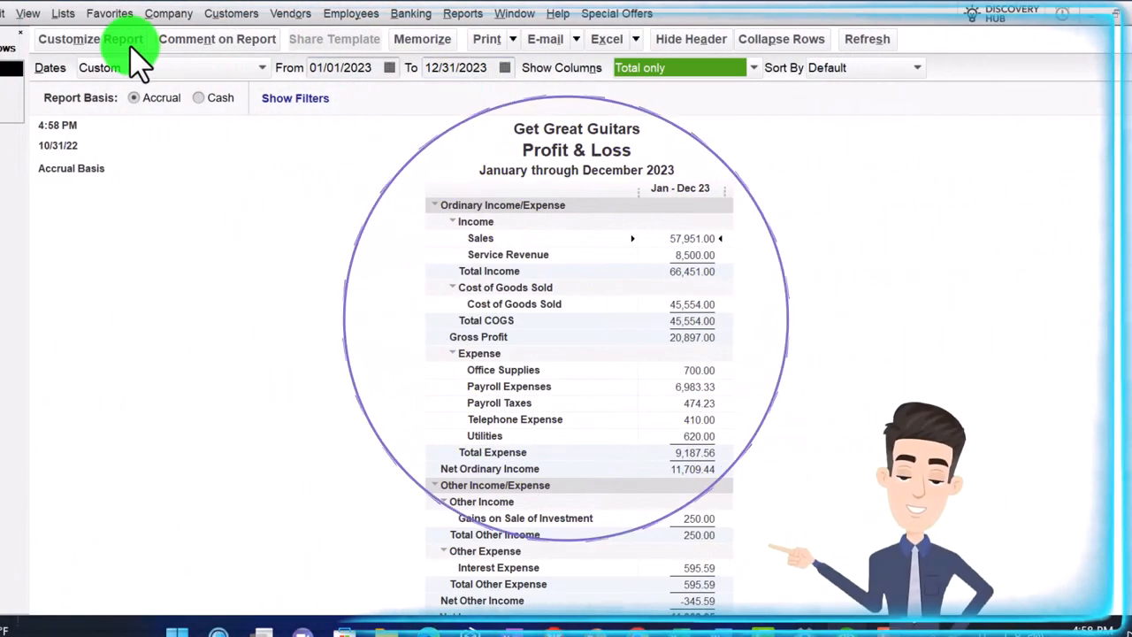
# Step: Change the report's column label font to size 14 via Customize Report > Fonts & Numbers
pyautogui.click(90, 39)
pyautogui.click(749, 73)
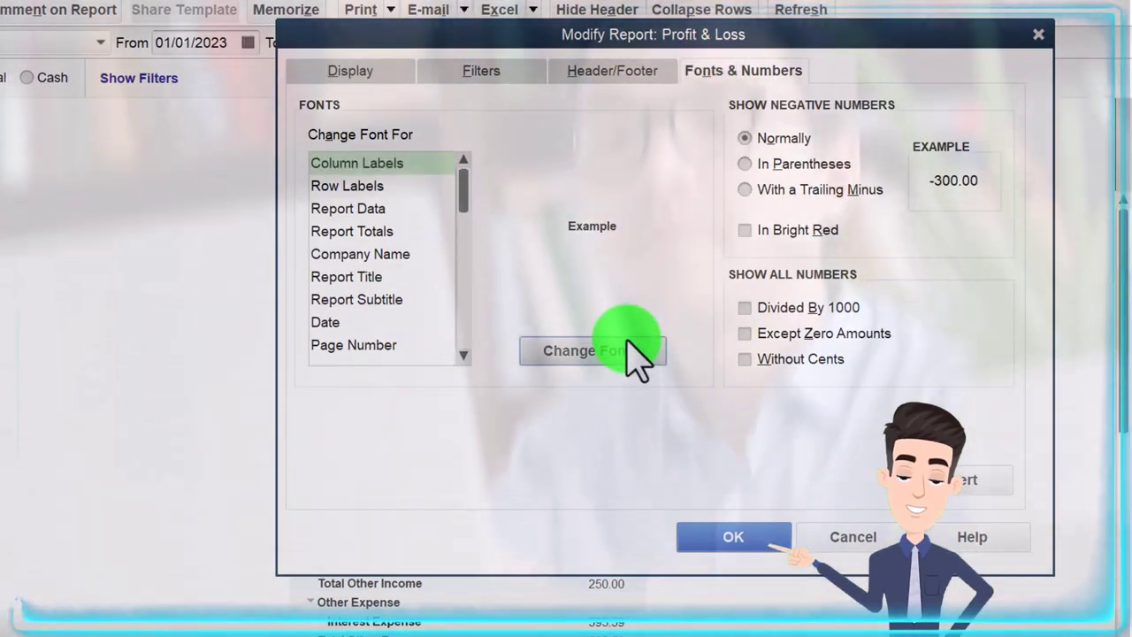
pyautogui.click(610, 346)
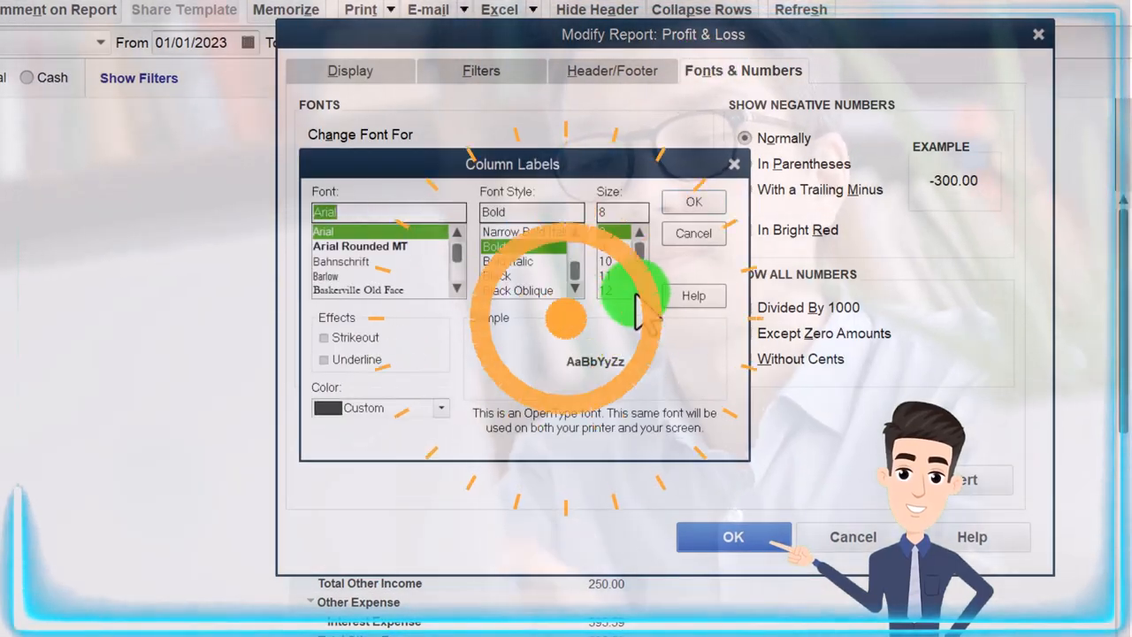
pyautogui.click(607, 290)
pyautogui.click(693, 201)
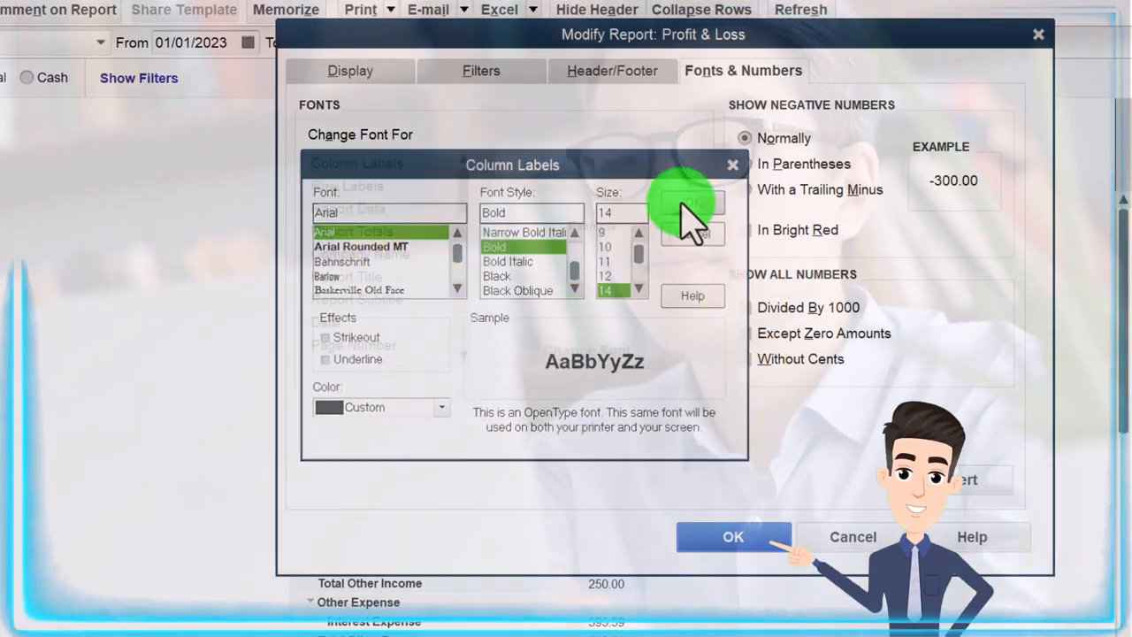
# Step: Apply the Profit & Loss customisation and run a standard Balance Sheet report
pyautogui.click(733, 536)
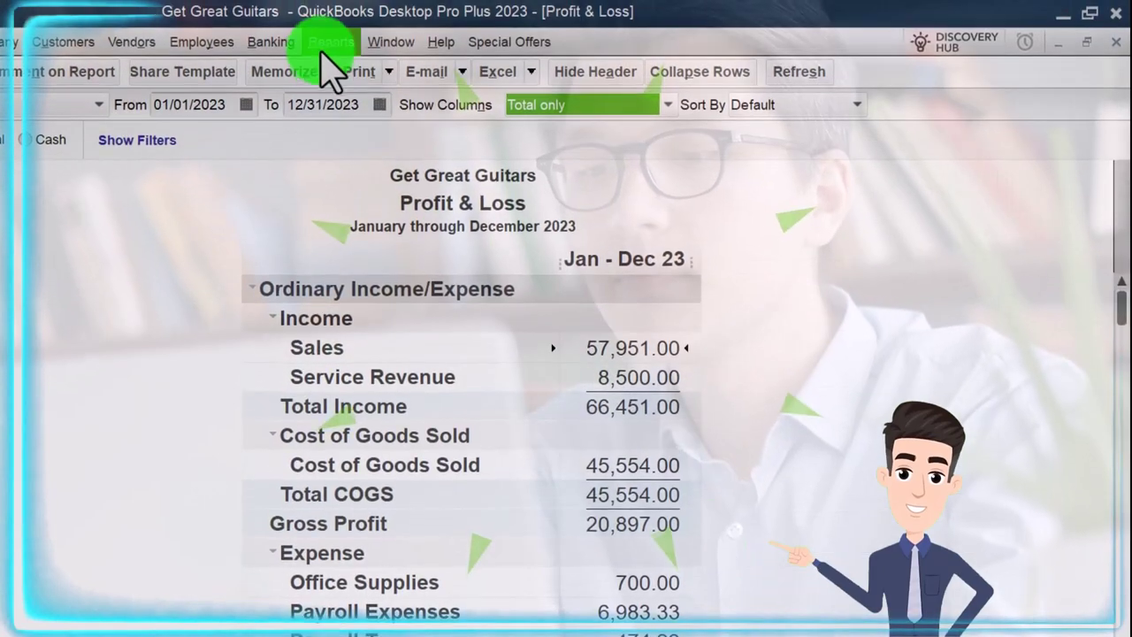
pyautogui.click(330, 42)
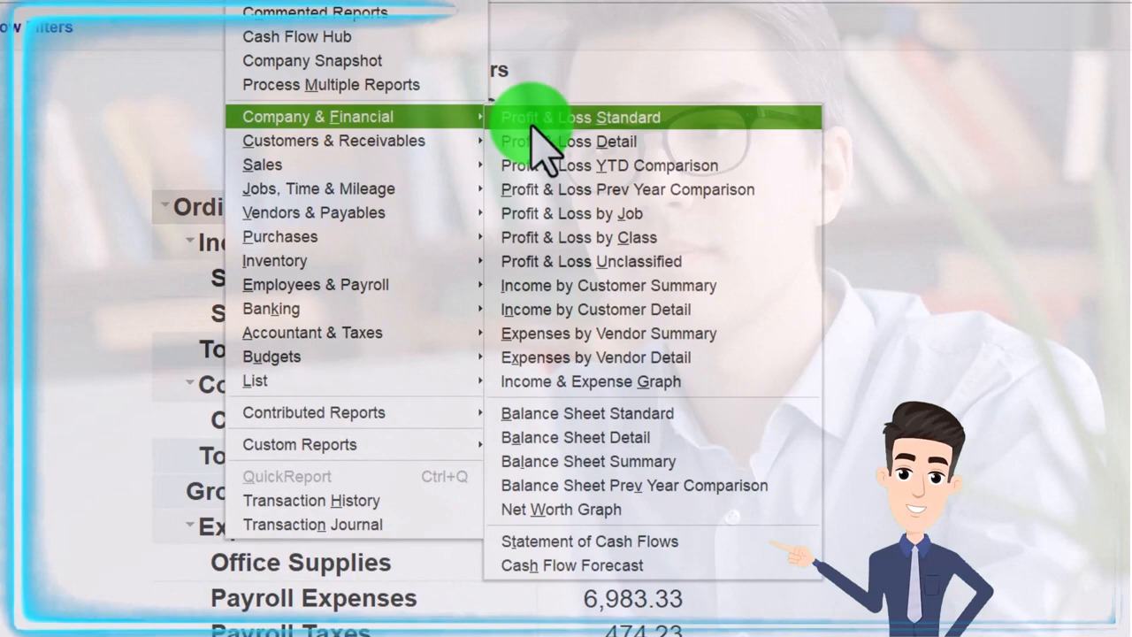
pyautogui.moveTo(301, 89)
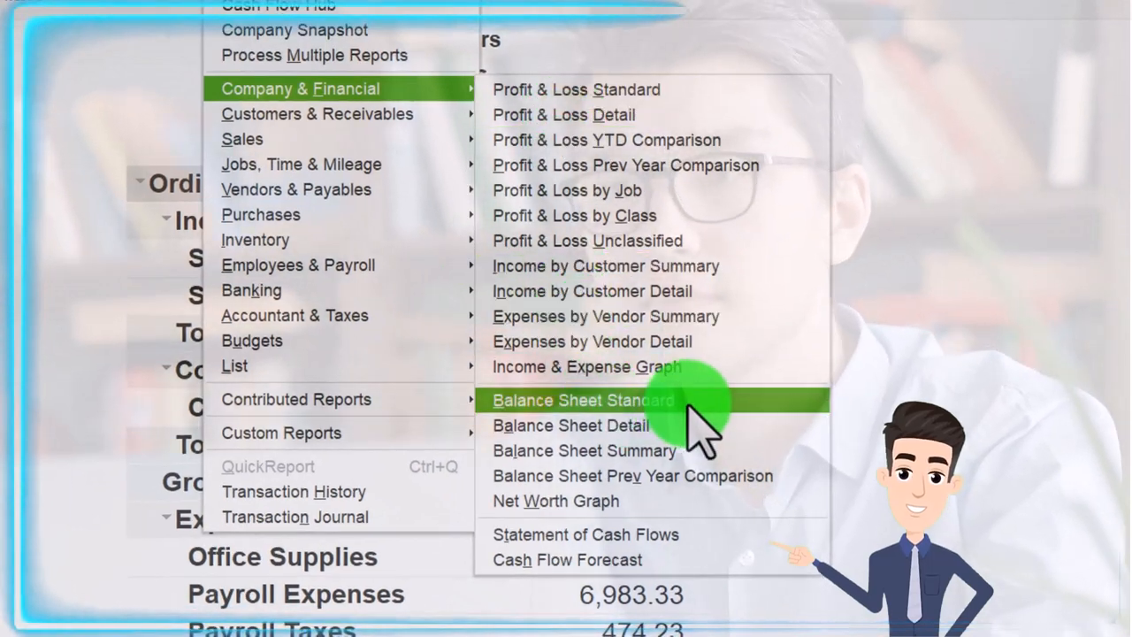
pyautogui.click(698, 416)
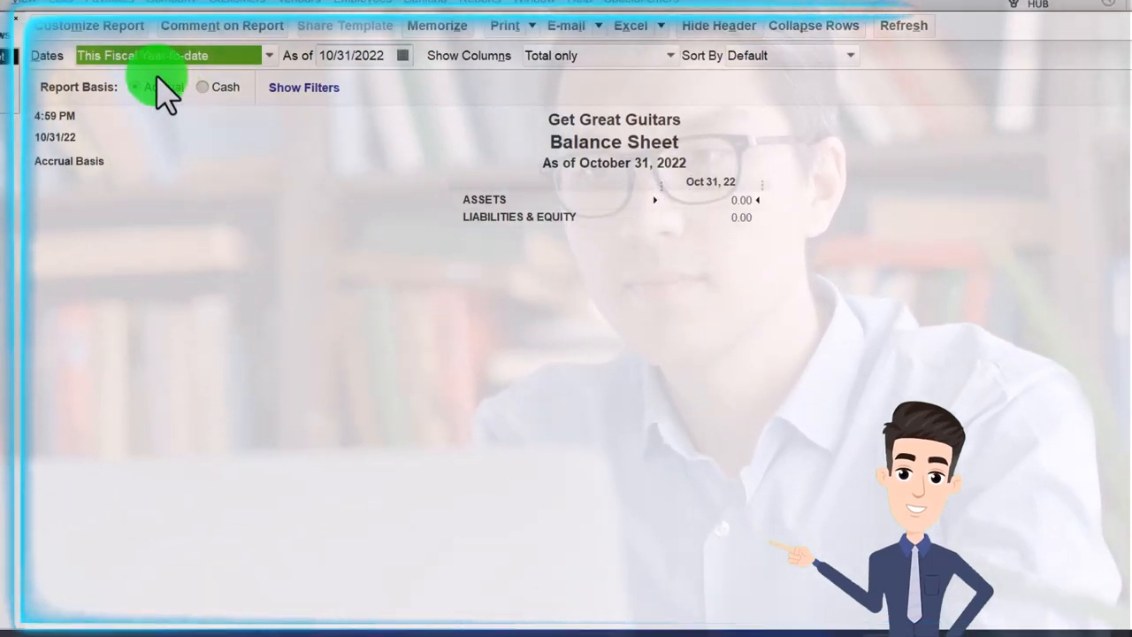
# Step: Customize the Balance Sheet to 2023 dates with column label font size 14
pyautogui.click(89, 26)
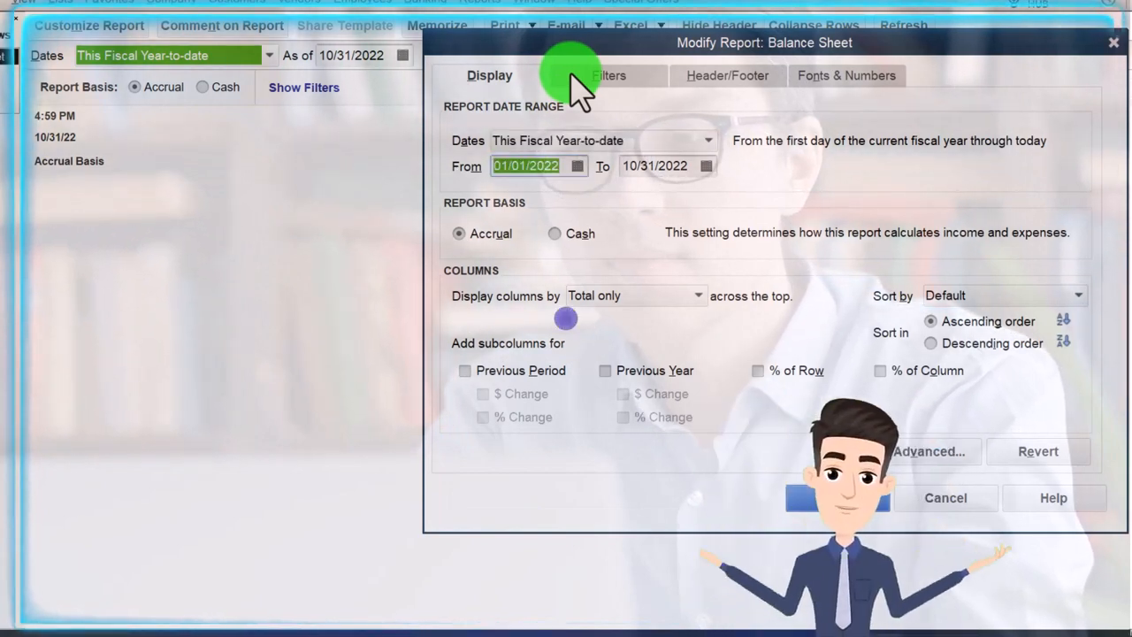
pyautogui.write('01012')
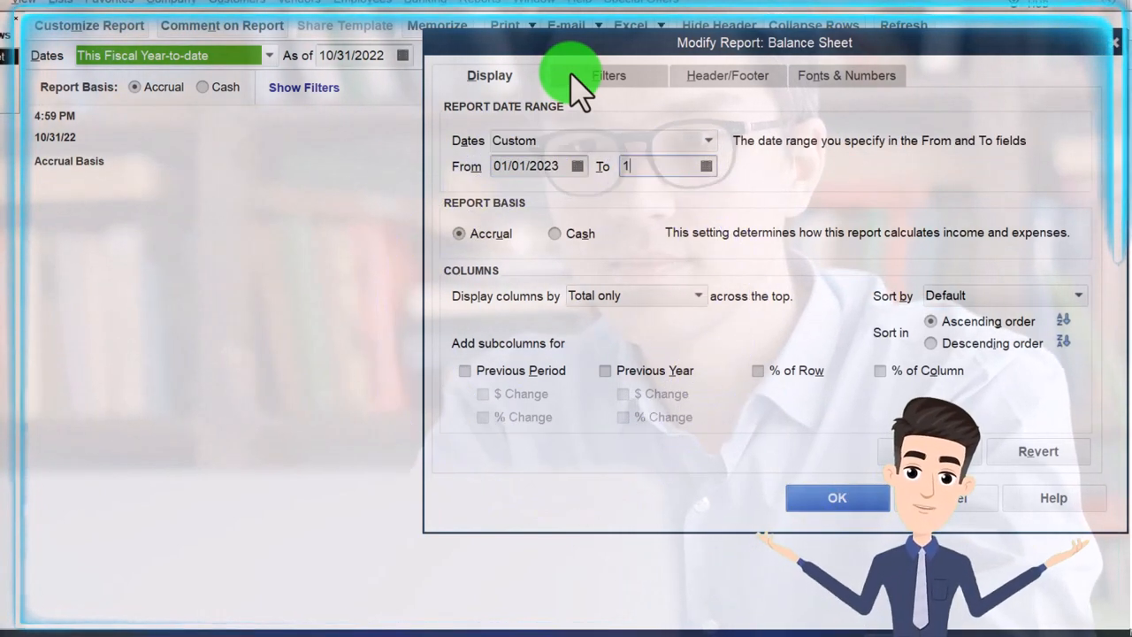
pyautogui.click(846, 76)
pyautogui.click(709, 329)
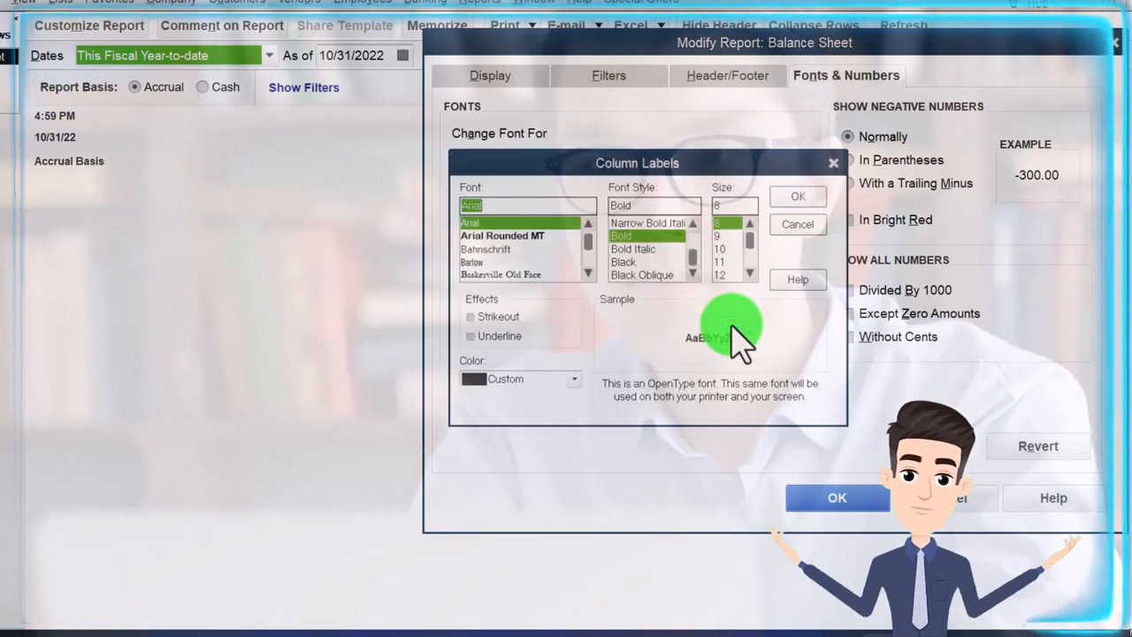
pyautogui.click(721, 265)
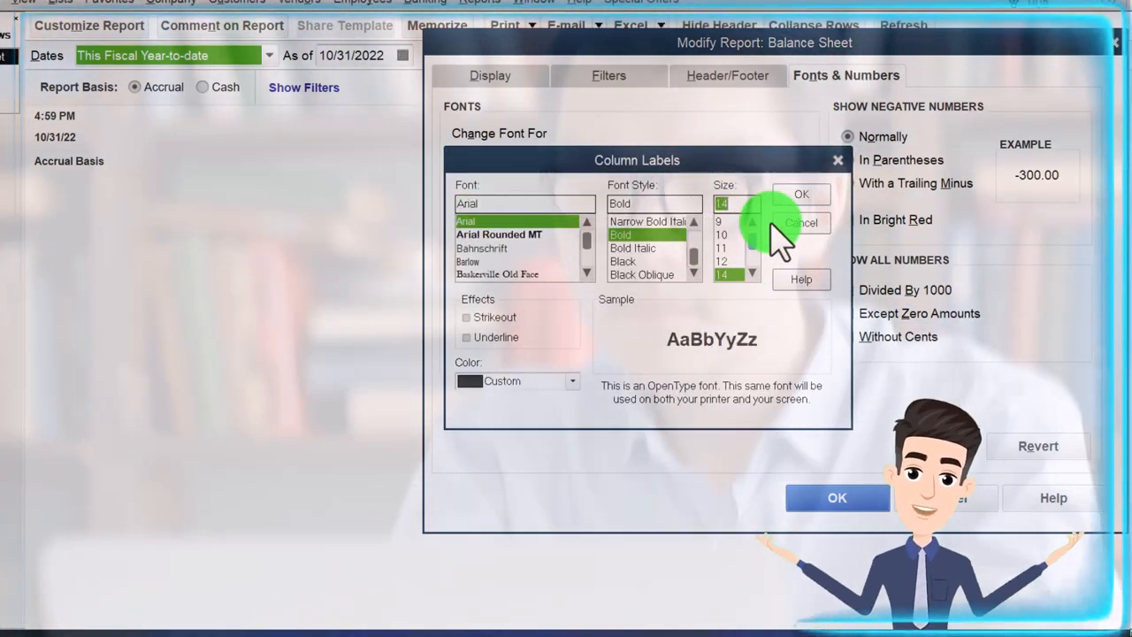
pyautogui.click(801, 194)
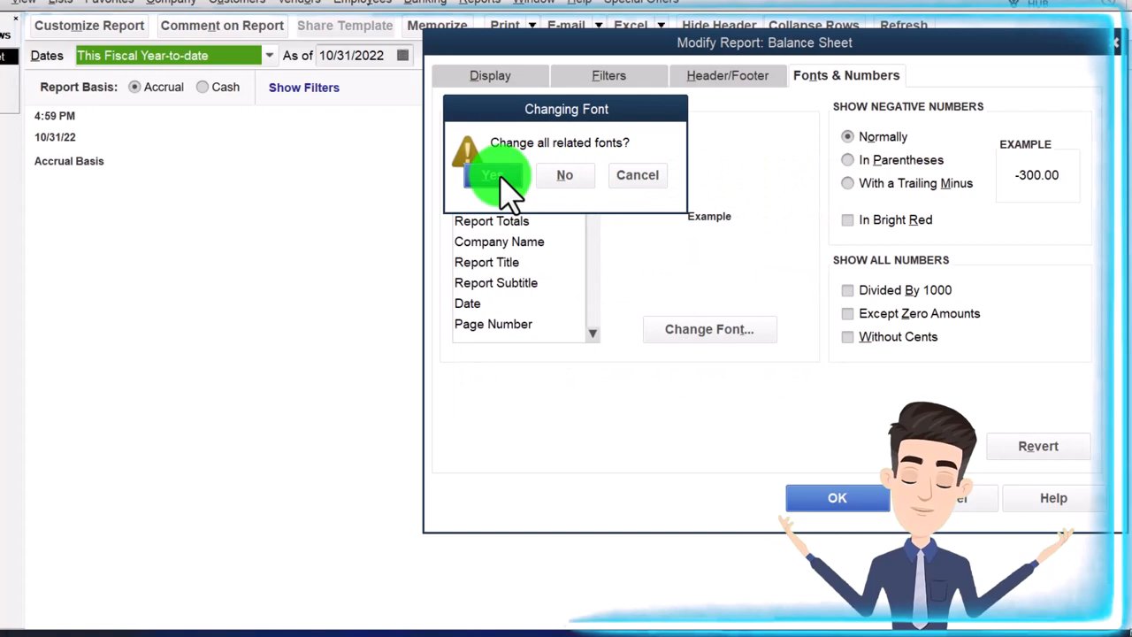
# Step: Apply the font change to all related Balance Sheet fonts and return to the Home page
pyautogui.click(823, 500)
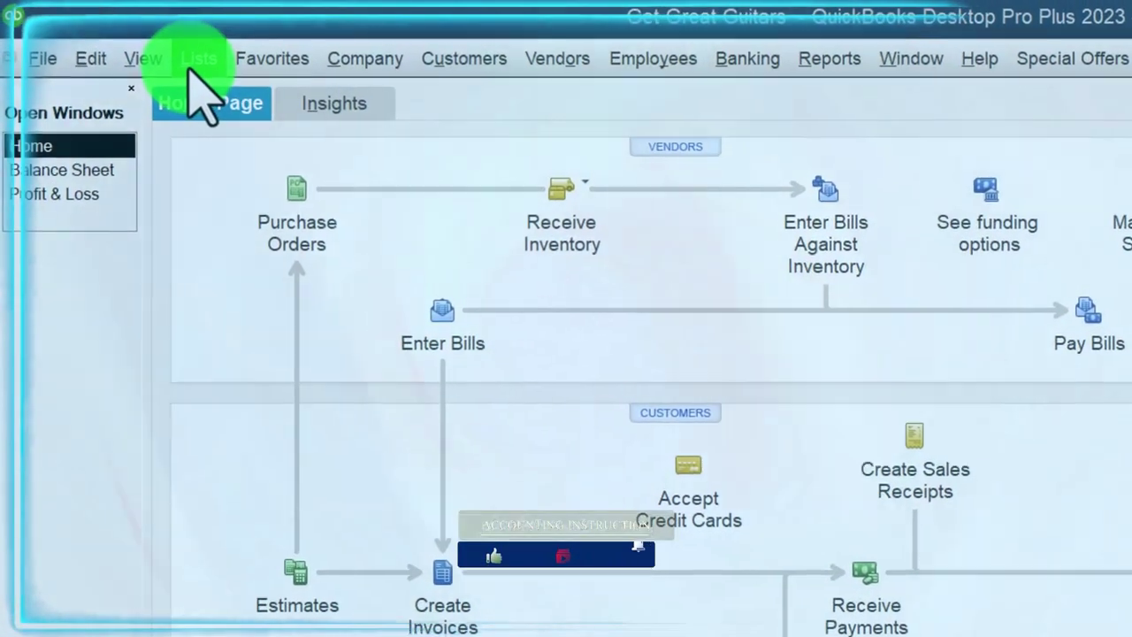
# Step: Open the Item List from the Lists menu
pyautogui.click(189, 45)
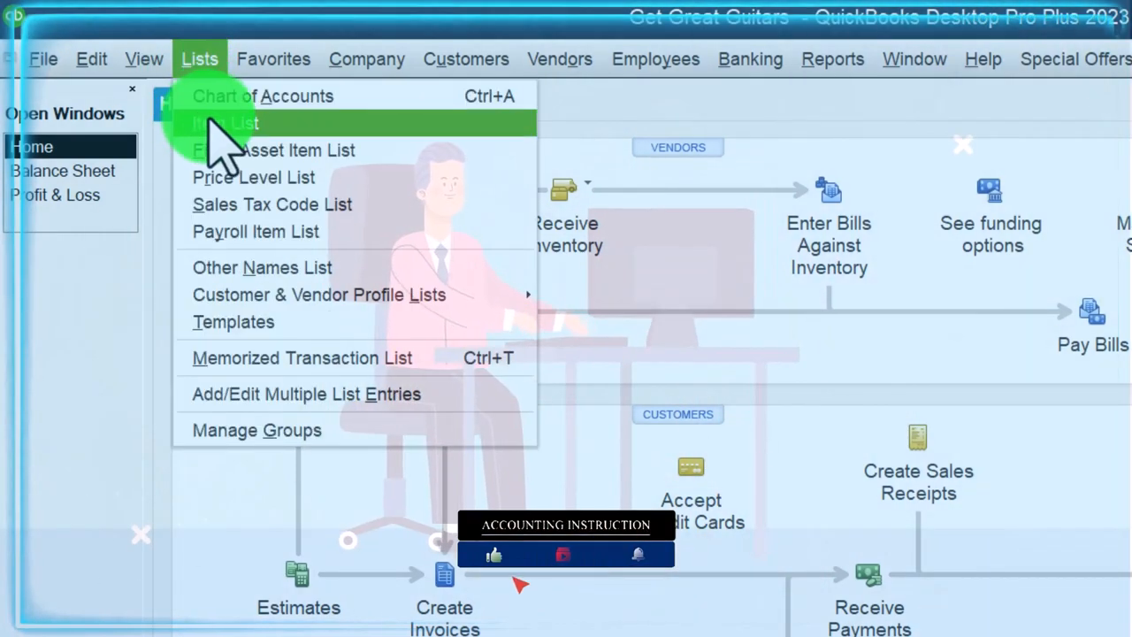
pyautogui.click(232, 123)
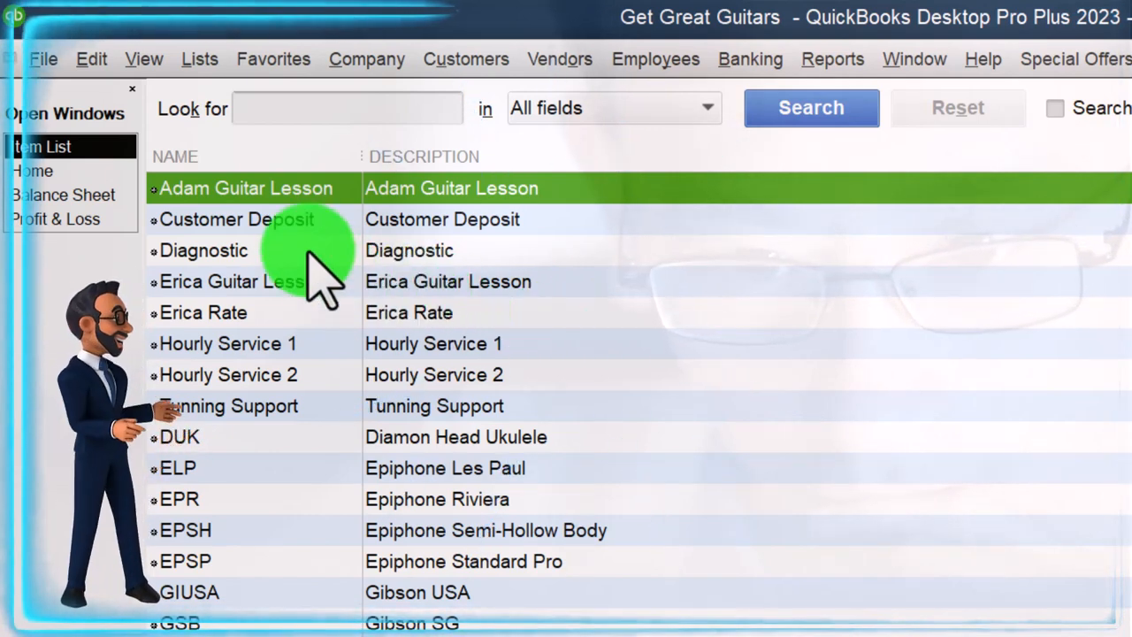
# Step: Start a new Group item, peek at its item choices, then escape out of the unfinished form
pyautogui.click(265, 220)
pyautogui.click(265, 250)
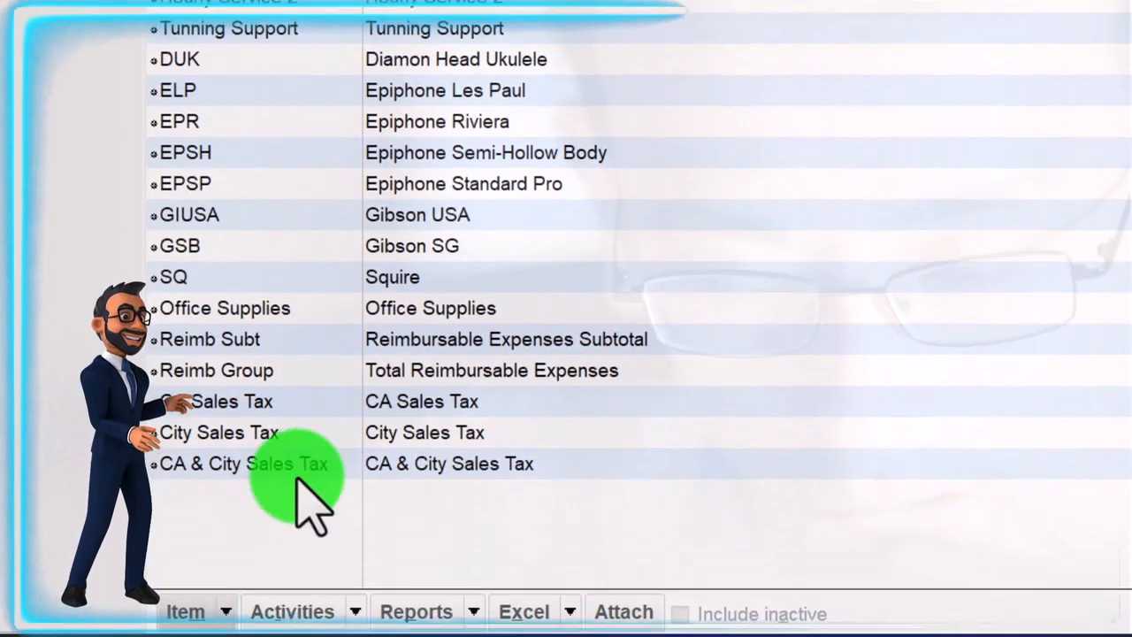
pyautogui.click(228, 611)
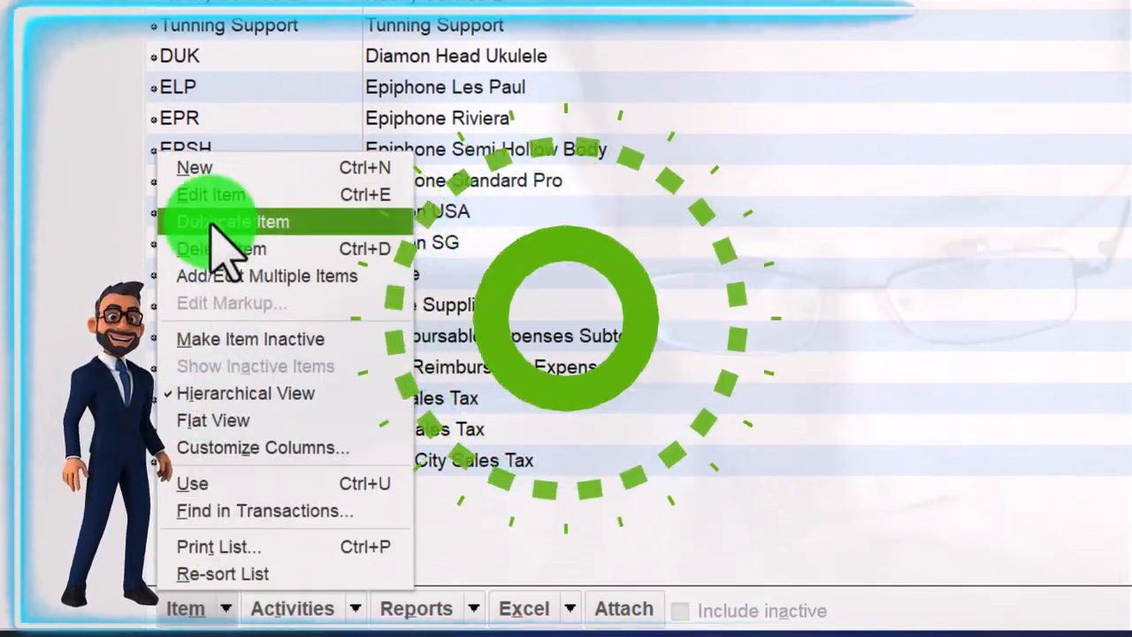
pyautogui.click(195, 168)
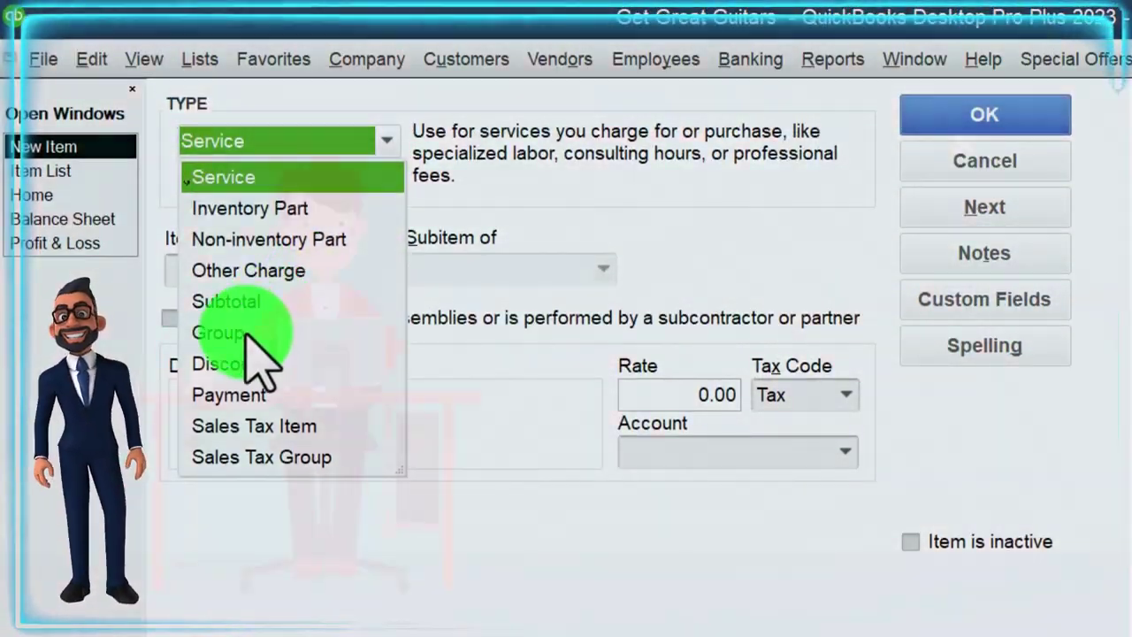
pyautogui.click(248, 341)
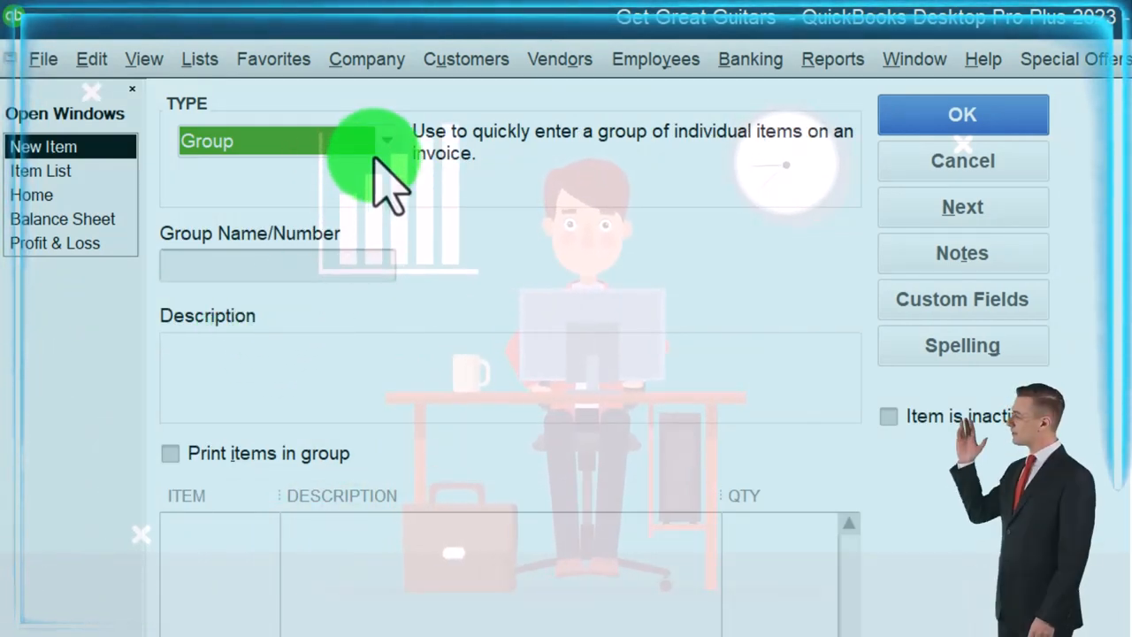
pyautogui.click(265, 531)
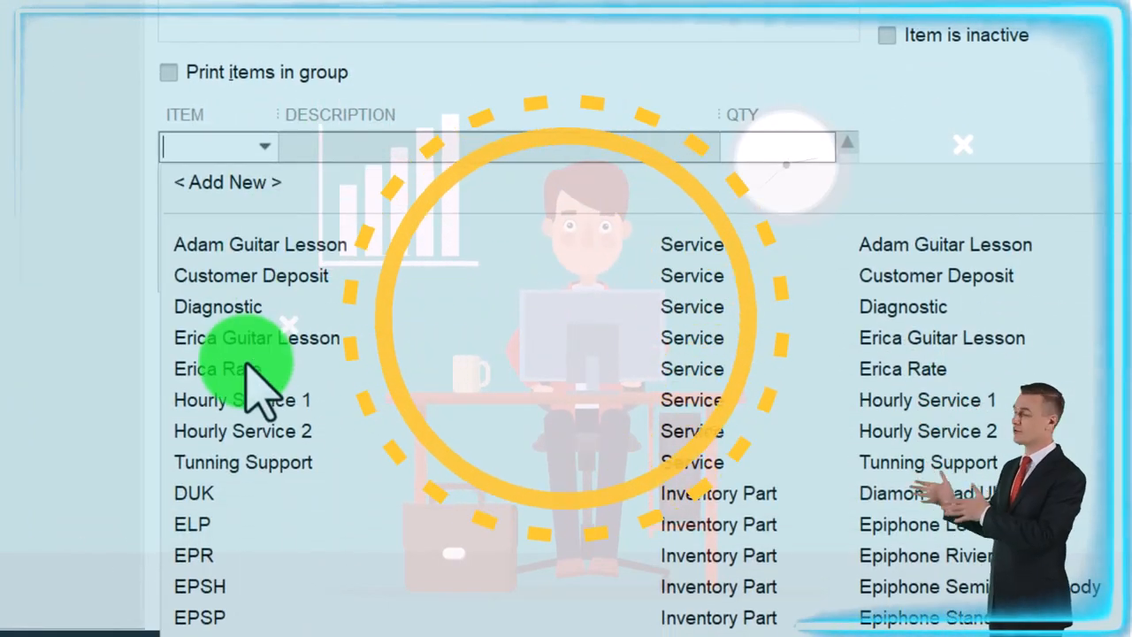
pyautogui.click(478, 75)
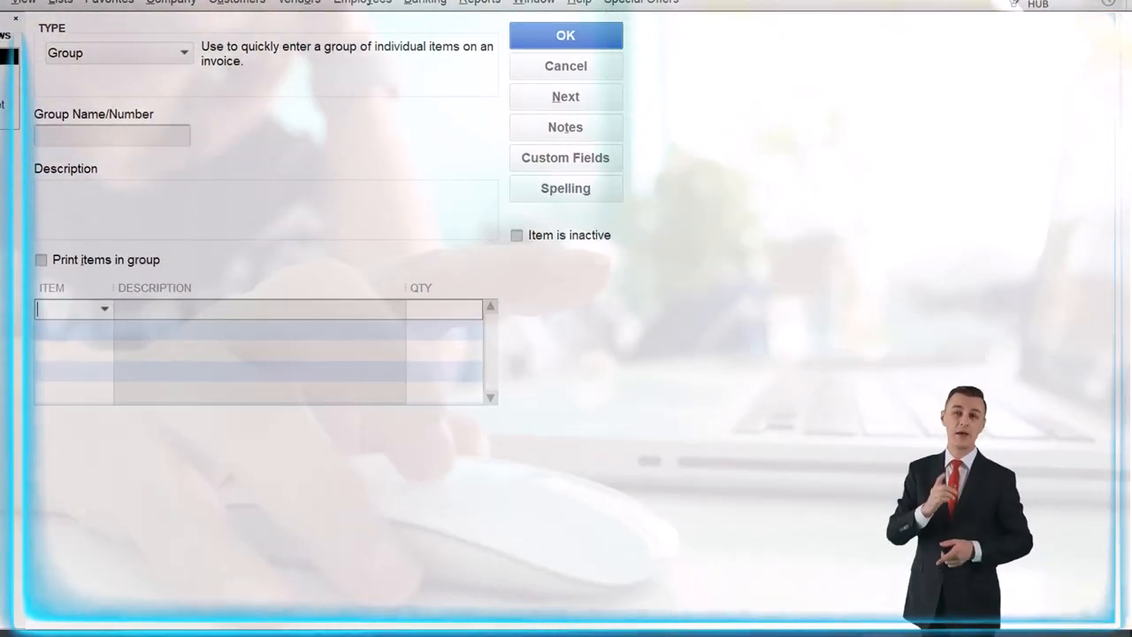
pyautogui.press('Escape')
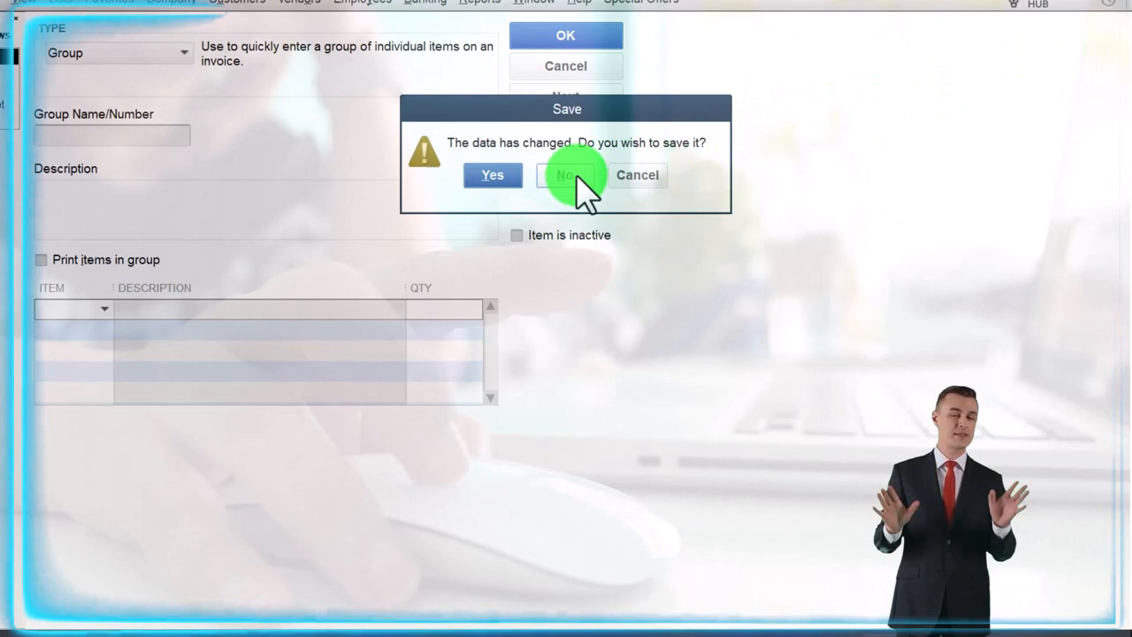
# Step: Discard the unsaved Group item and bring up the item commands on the Item List
pyautogui.click(576, 181)
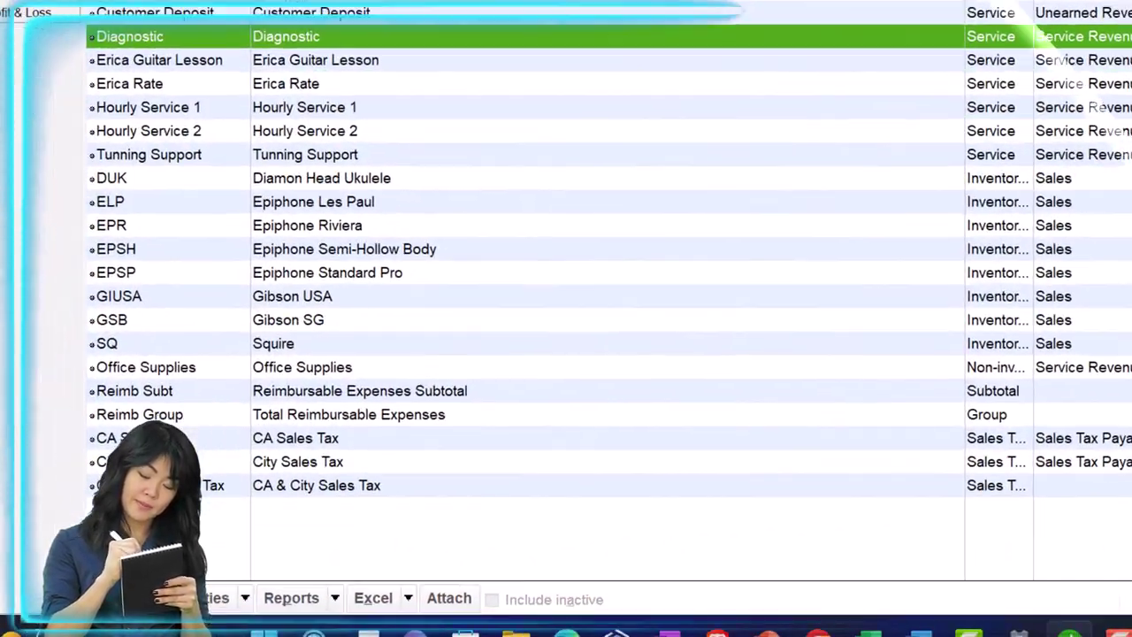
pyautogui.click(172, 598)
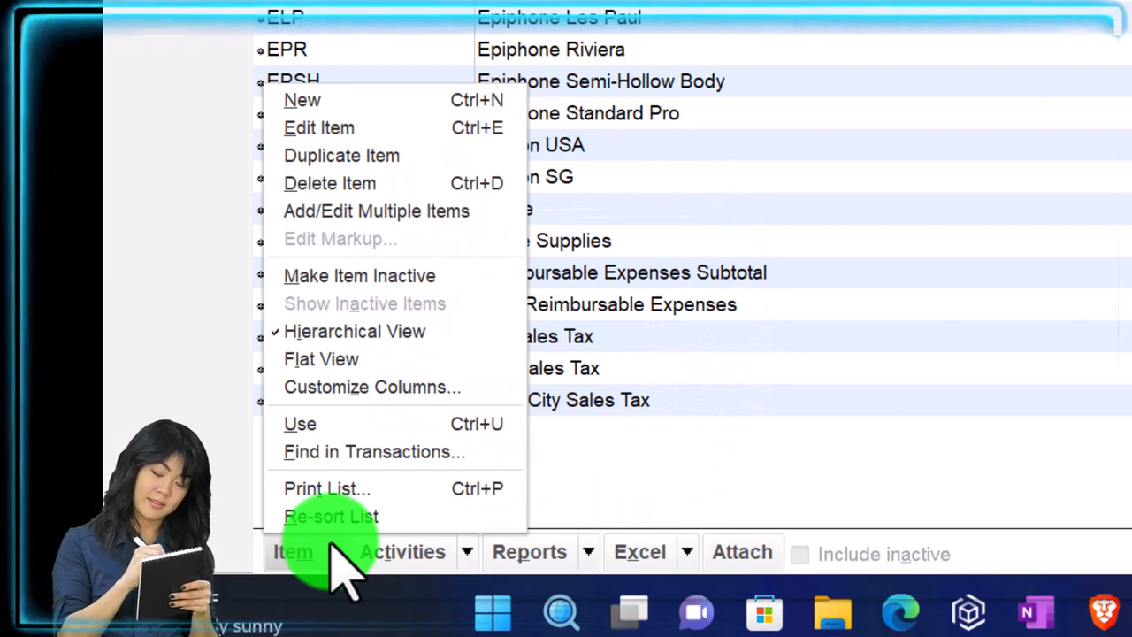
# Step: Draft a Service item Band Set #1 with matching description, rate 2,000.00 and Non tax code
pyautogui.click(291, 102)
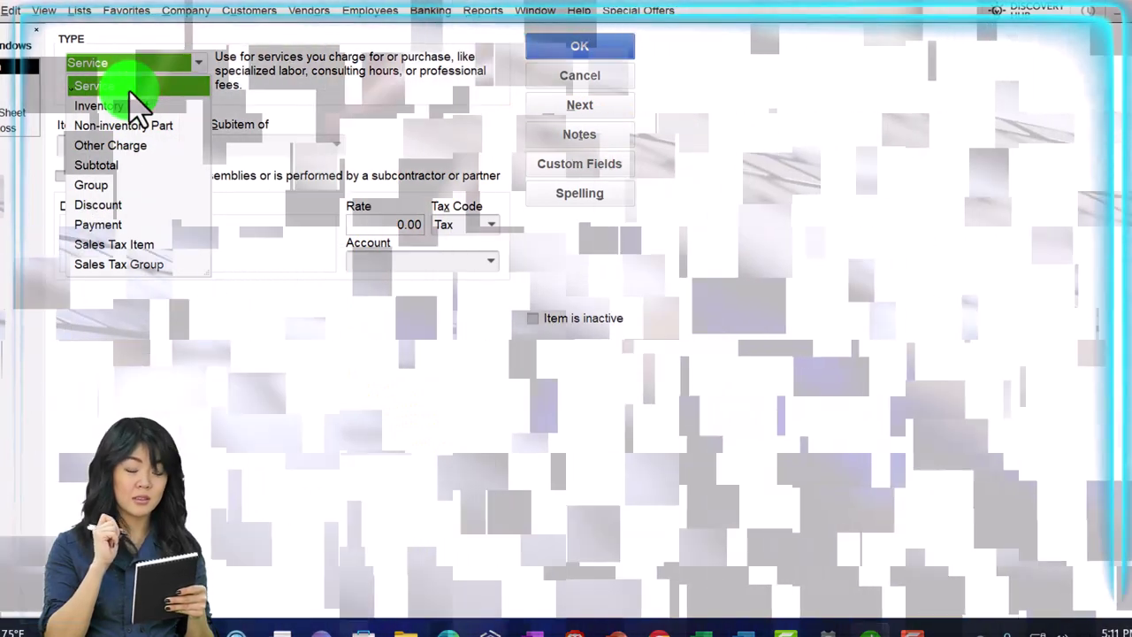
pyautogui.click(97, 86)
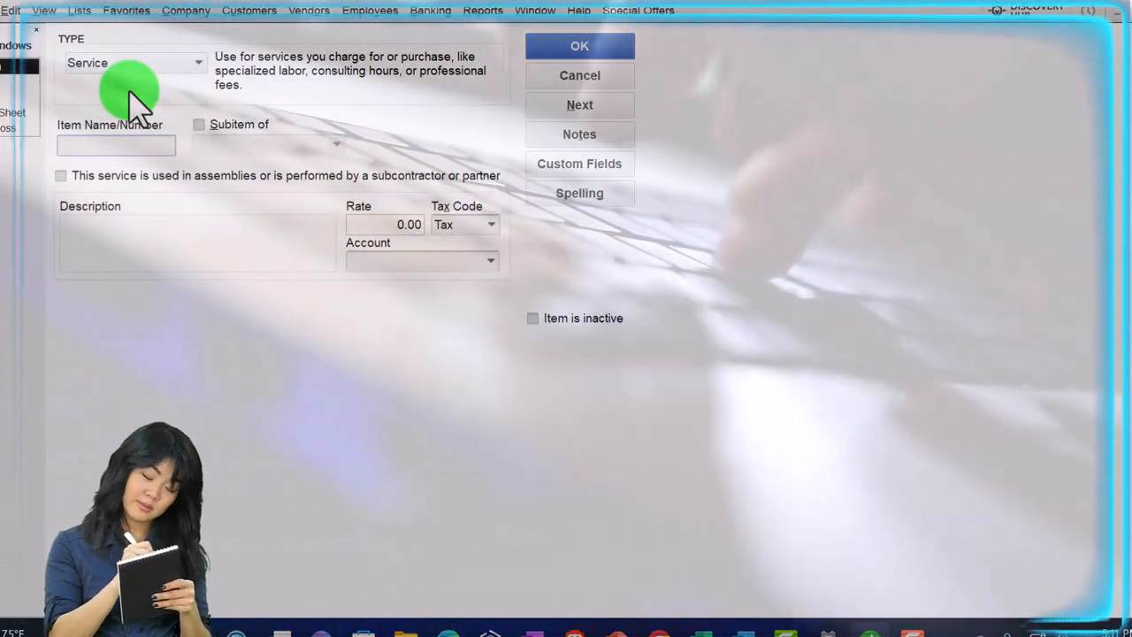
pyautogui.write('Ba')
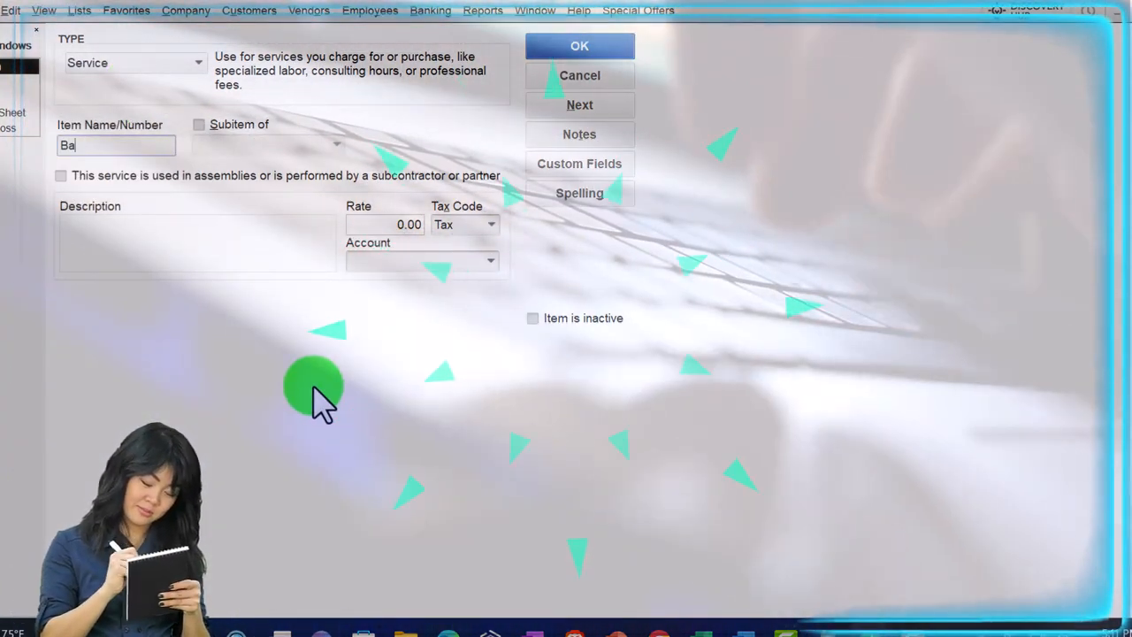
pyautogui.write('nkd Set ')
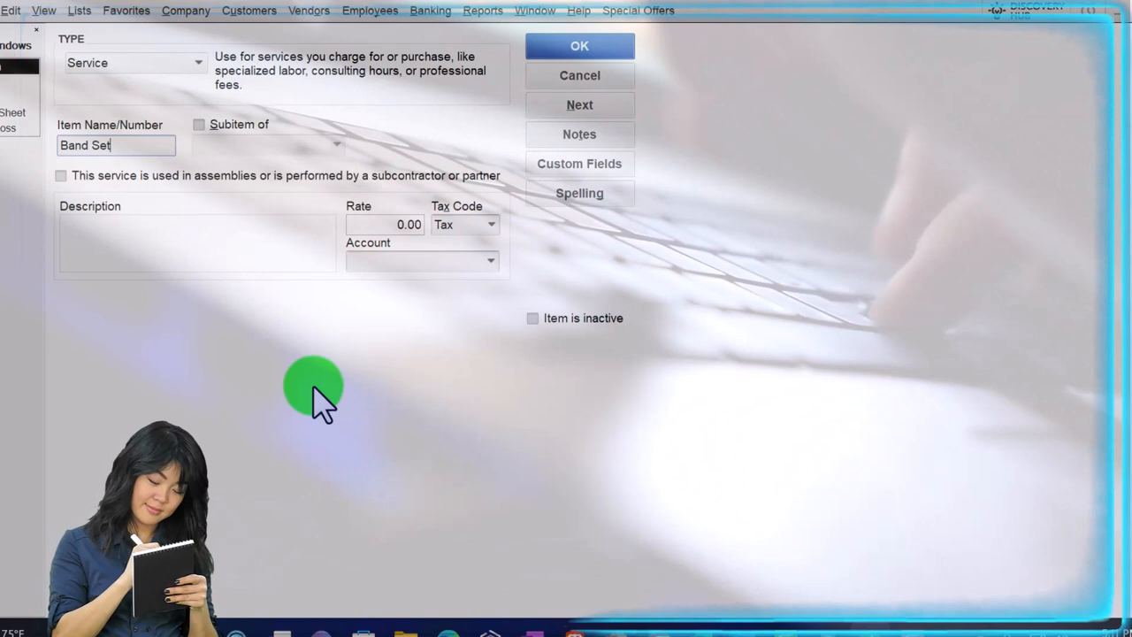
pyautogui.write('#1')
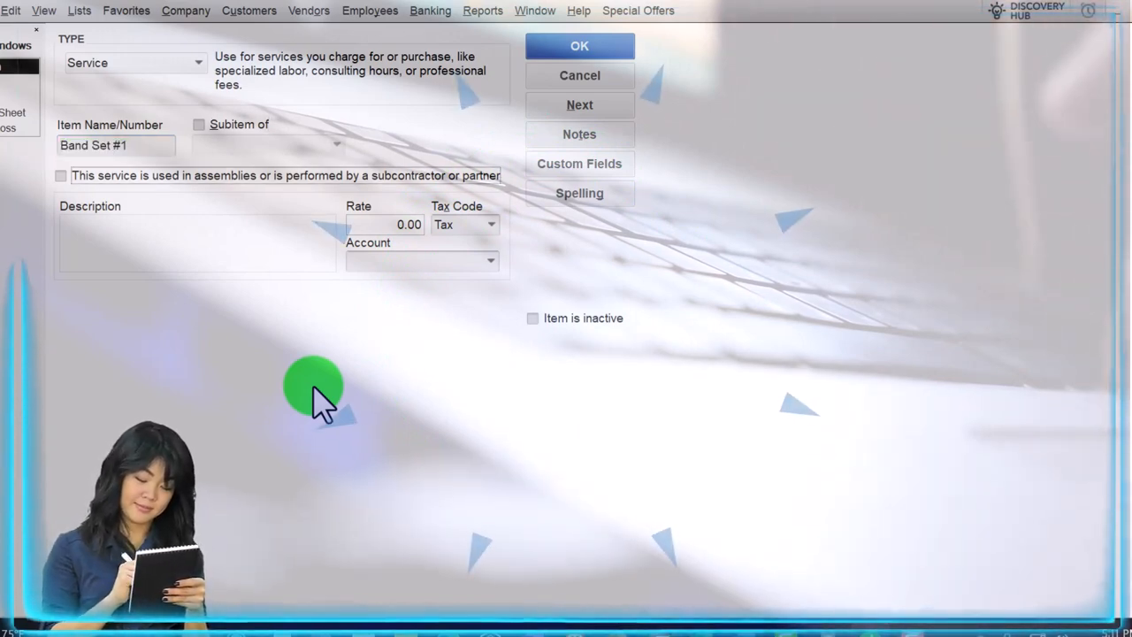
pyautogui.write('Band Set #1')
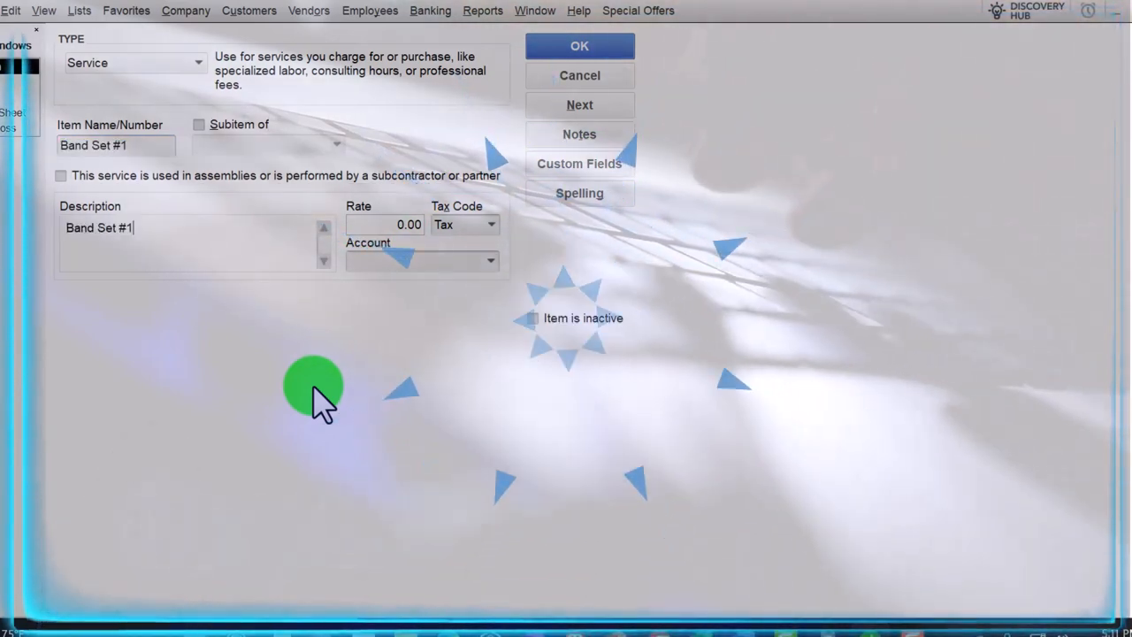
pyautogui.press('Tab')
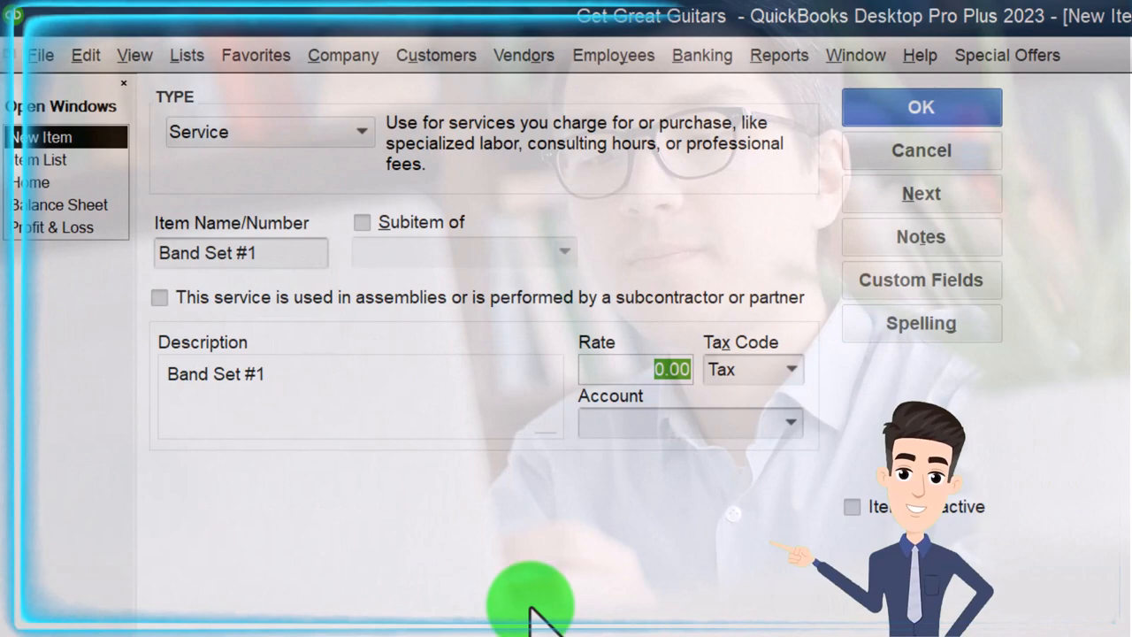
pyautogui.write('2000')
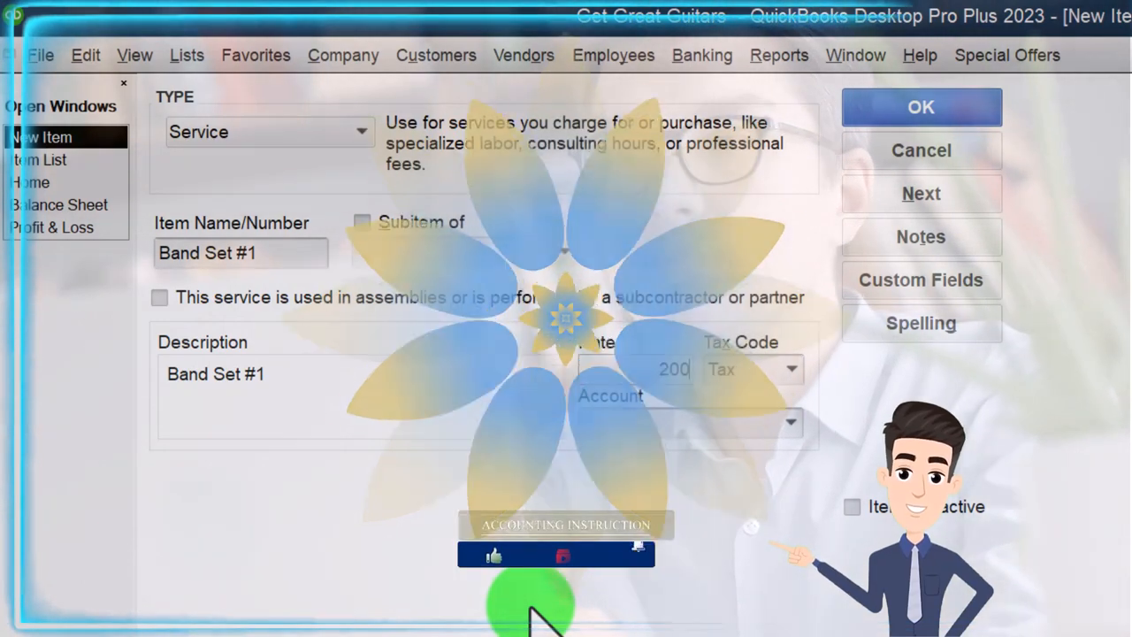
pyautogui.press('Tab')
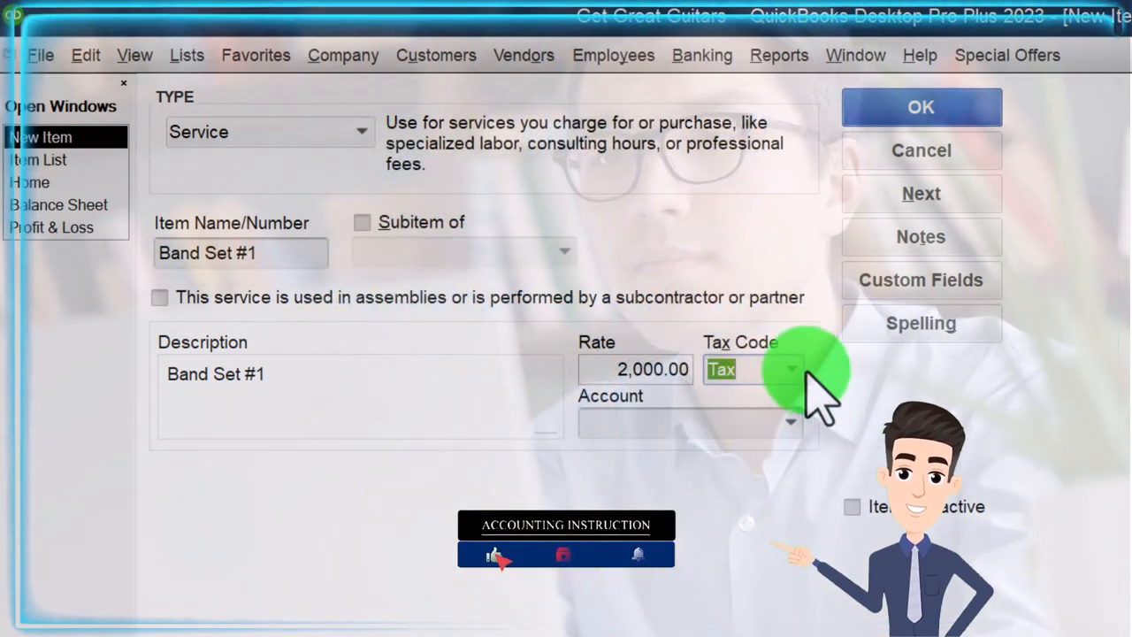
pyautogui.click(791, 370)
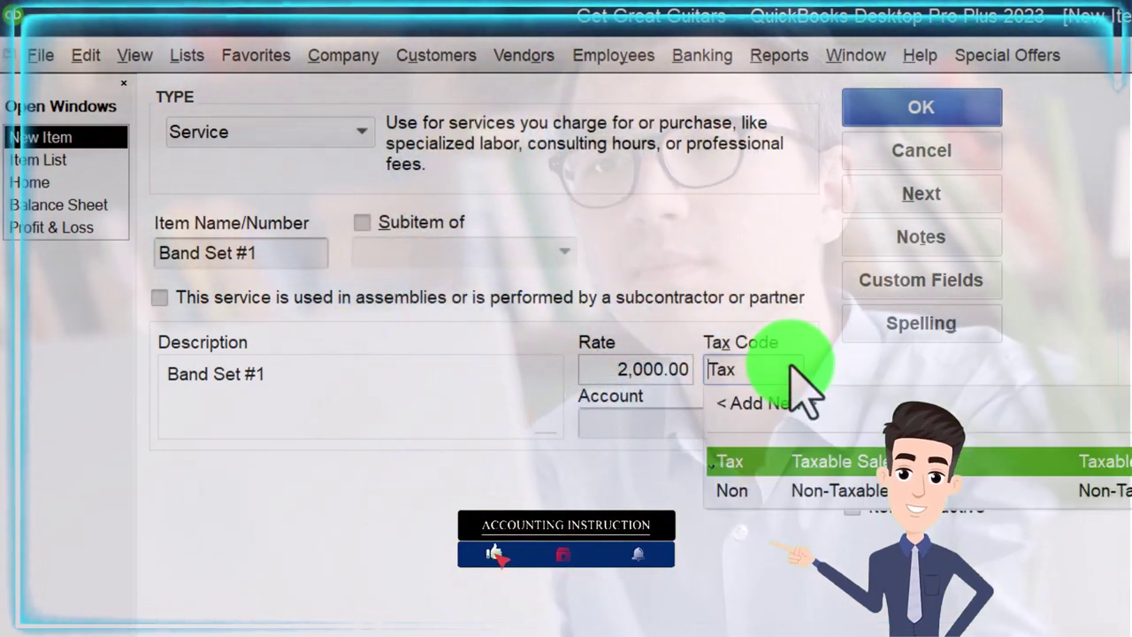
pyautogui.click(751, 491)
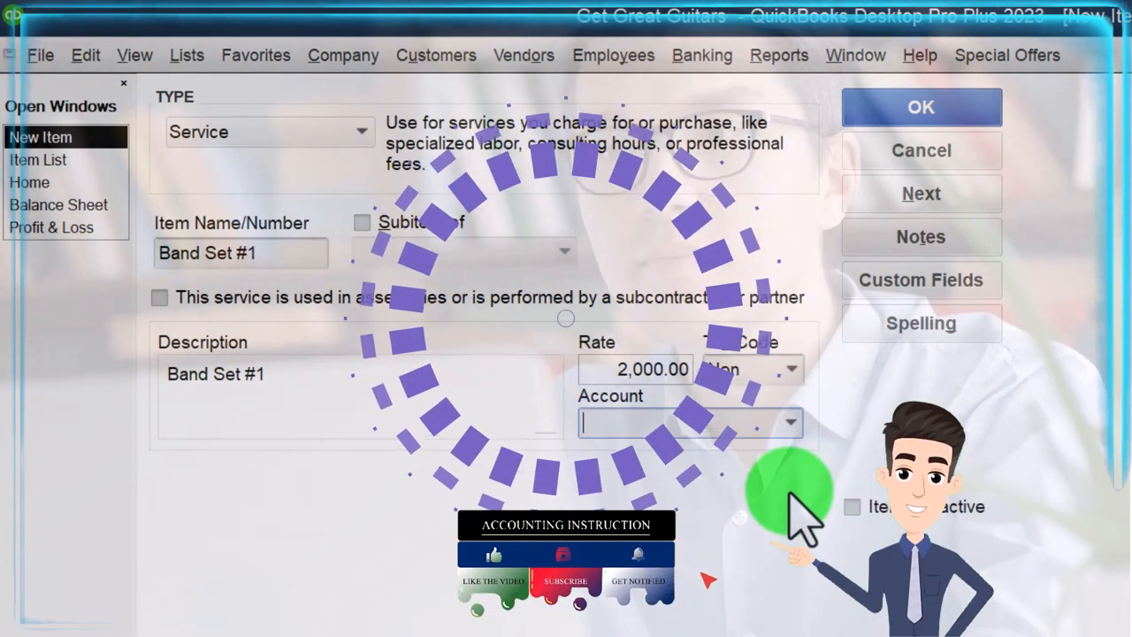
pyautogui.click(791, 423)
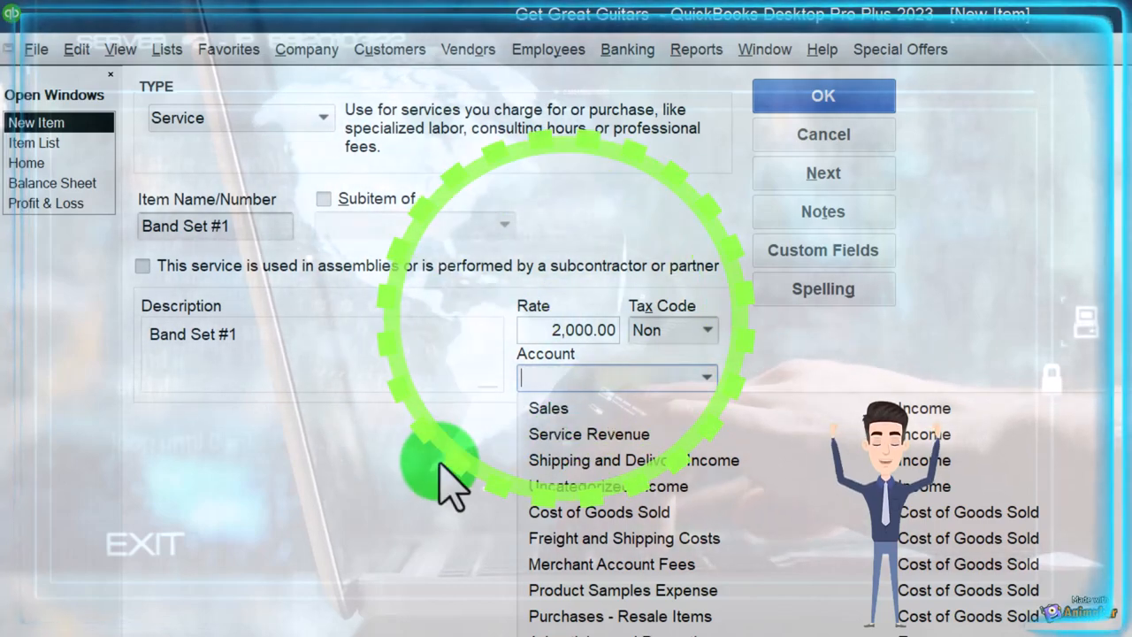
pyautogui.scroll(3, 619, 513)
pyautogui.scroll(5, 495, 353)
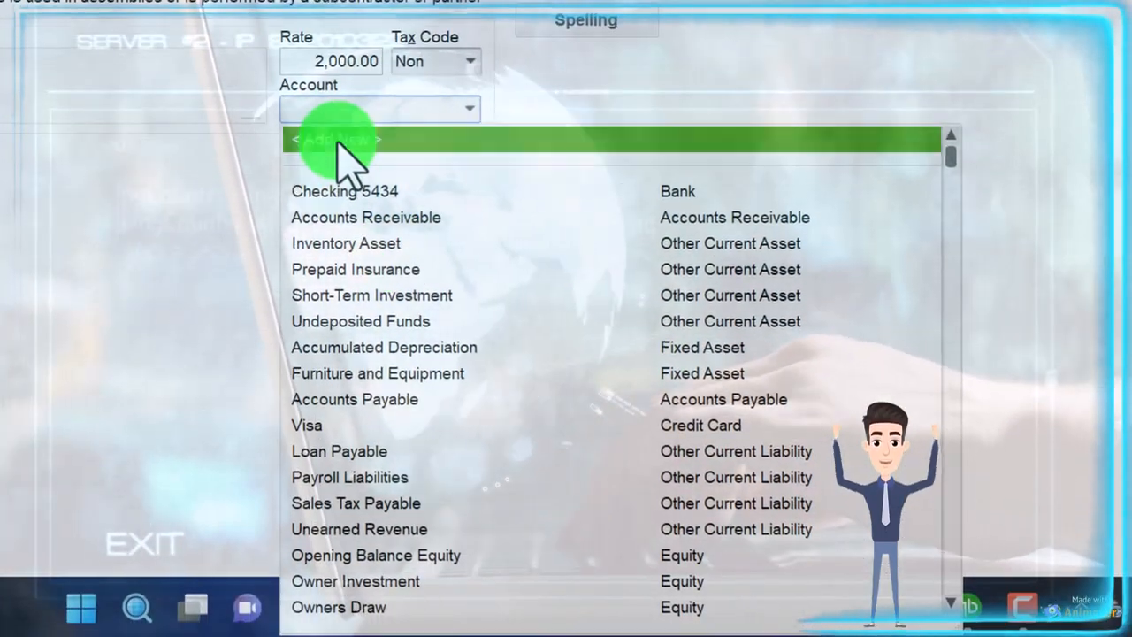
# Step: Add a new Income account Equiment Rental Income as the Band Set #1 item's account
pyautogui.click(305, 142)
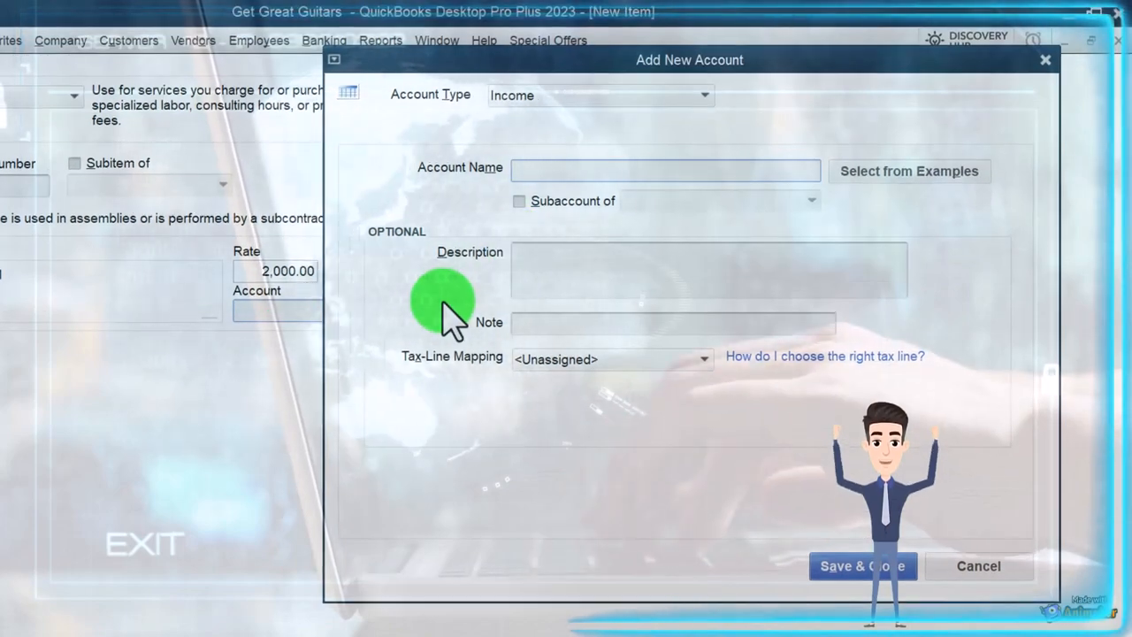
pyautogui.write('Equ')
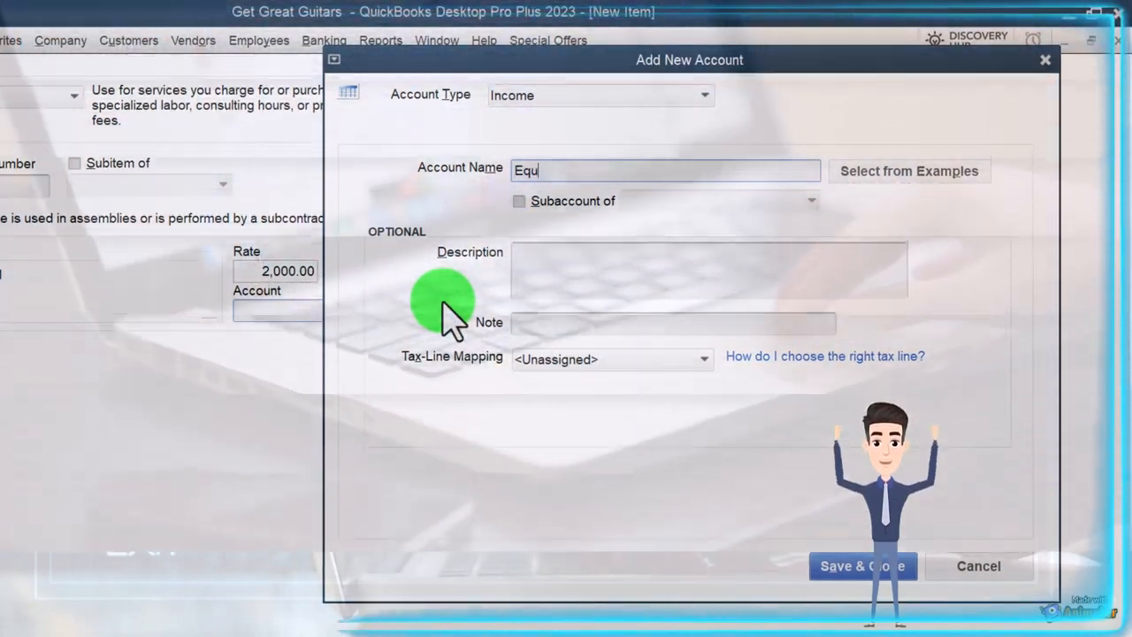
pyautogui.write('iRen')
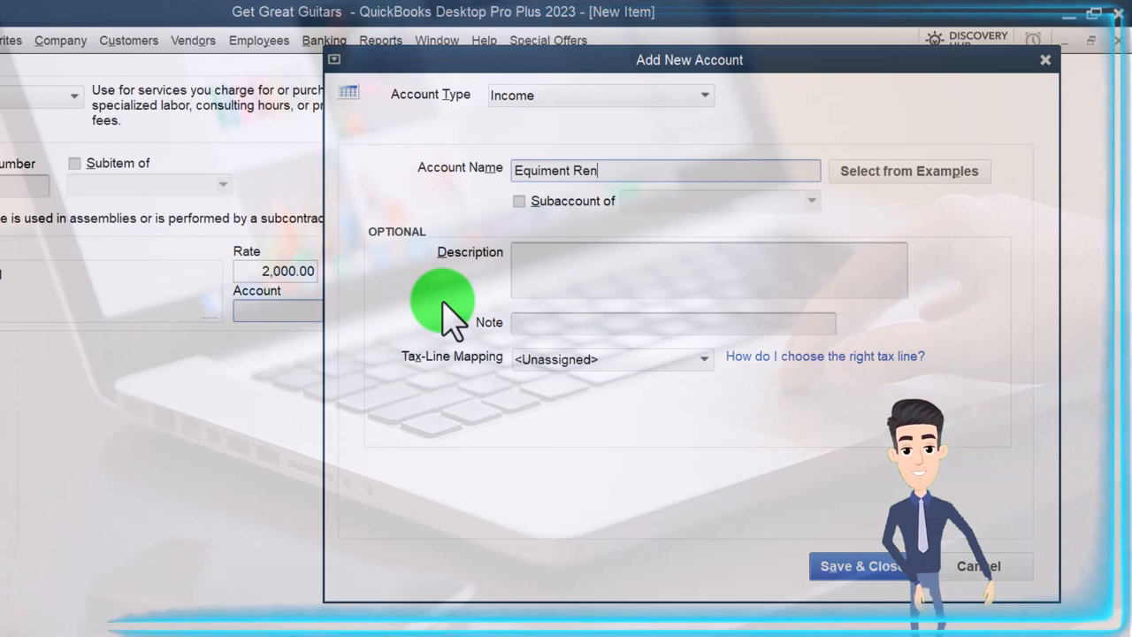
pyautogui.write('tal')
pyautogui.write('me')
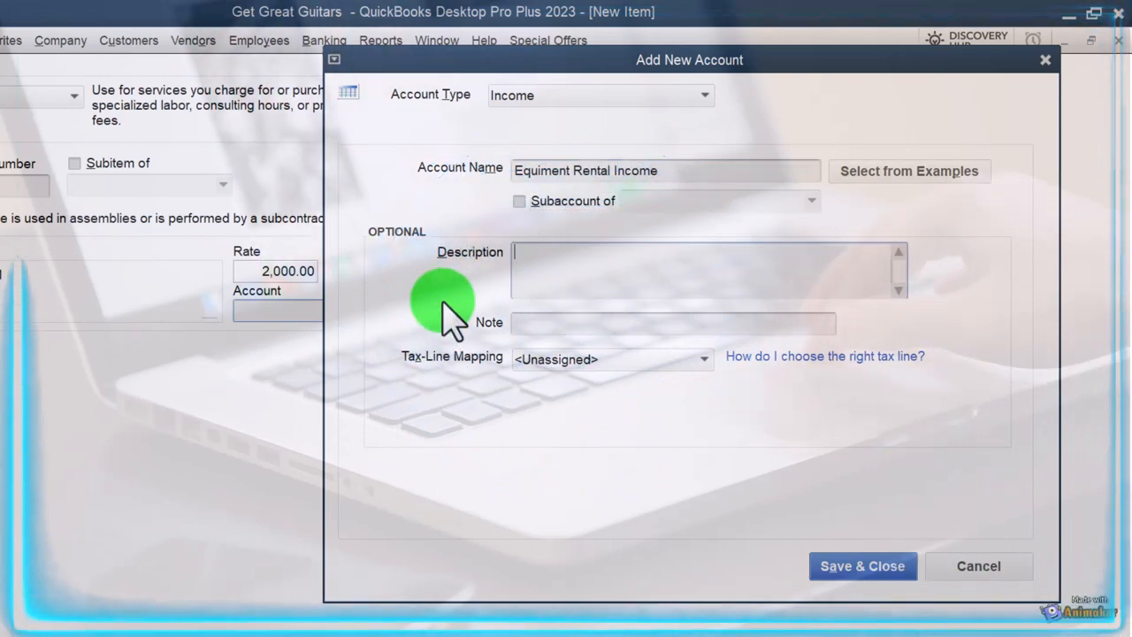
pyautogui.press('Tab')
pyautogui.press('Tab')
pyautogui.press('Tab')
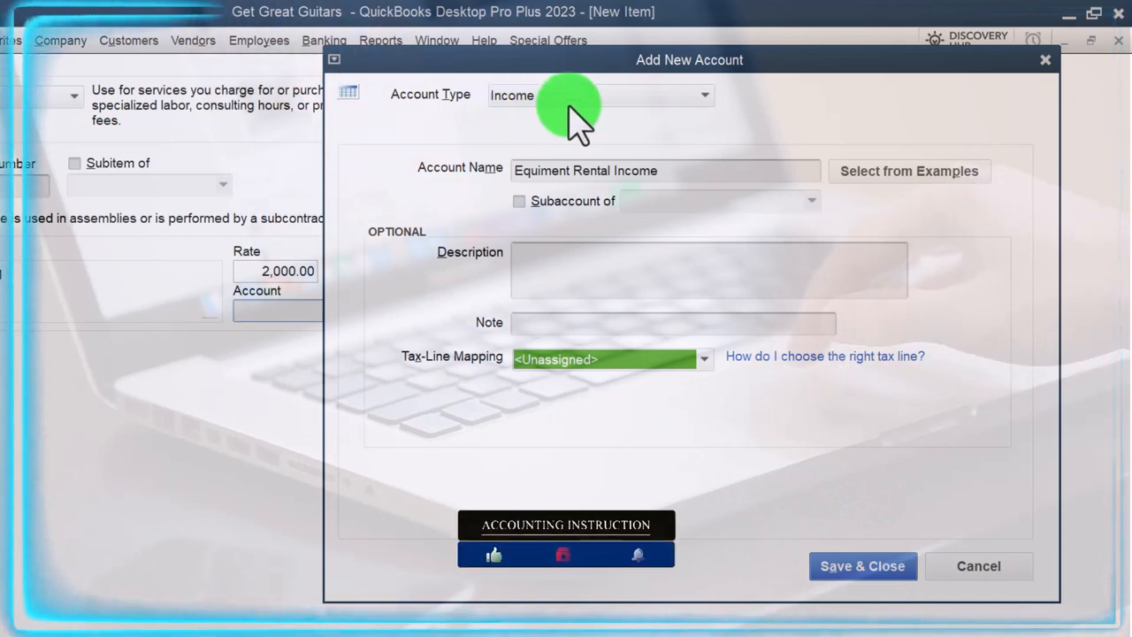
pyautogui.click(823, 570)
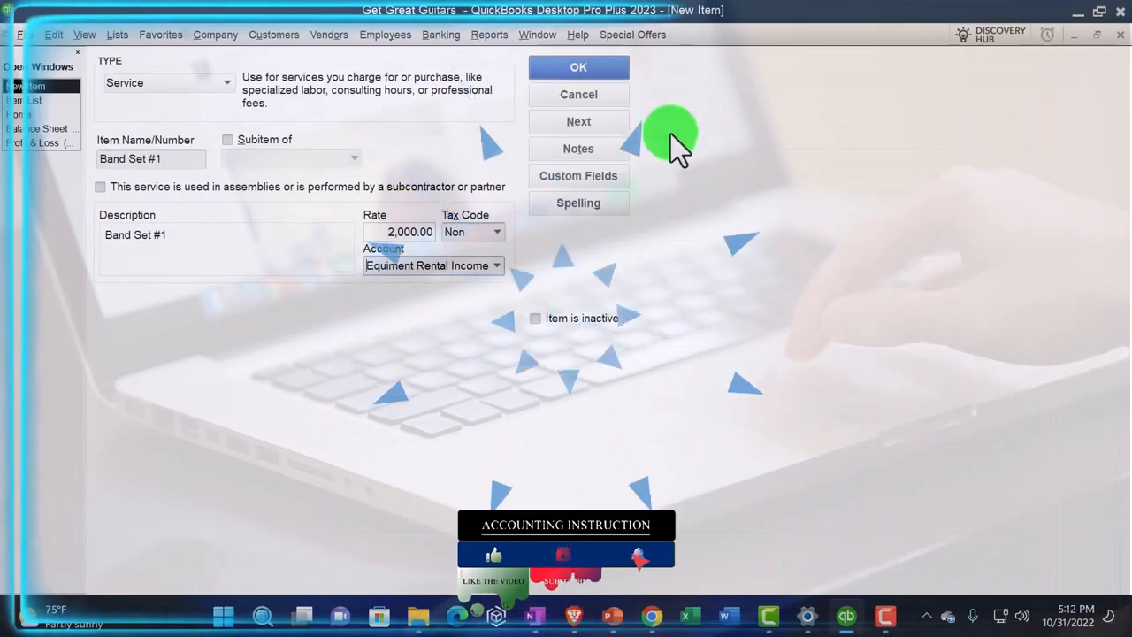
# Step: Save Band Set #1 to the Item List
pyautogui.click(615, 69)
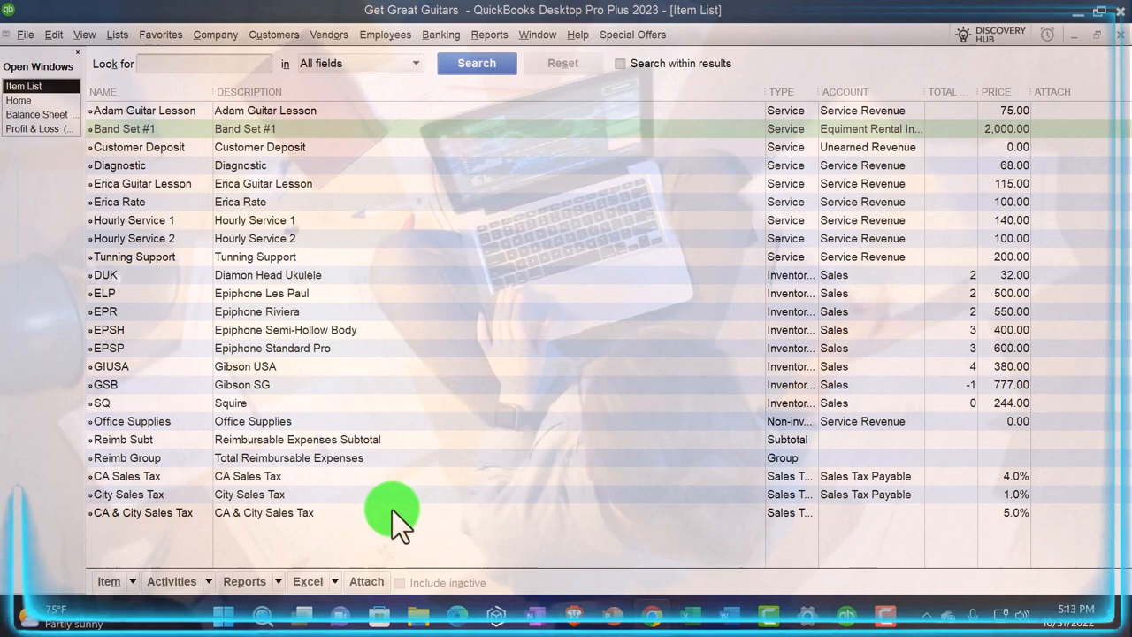
# Step: Start a new service item named Rental add on guitar with a matching description
pyautogui.click(109, 582)
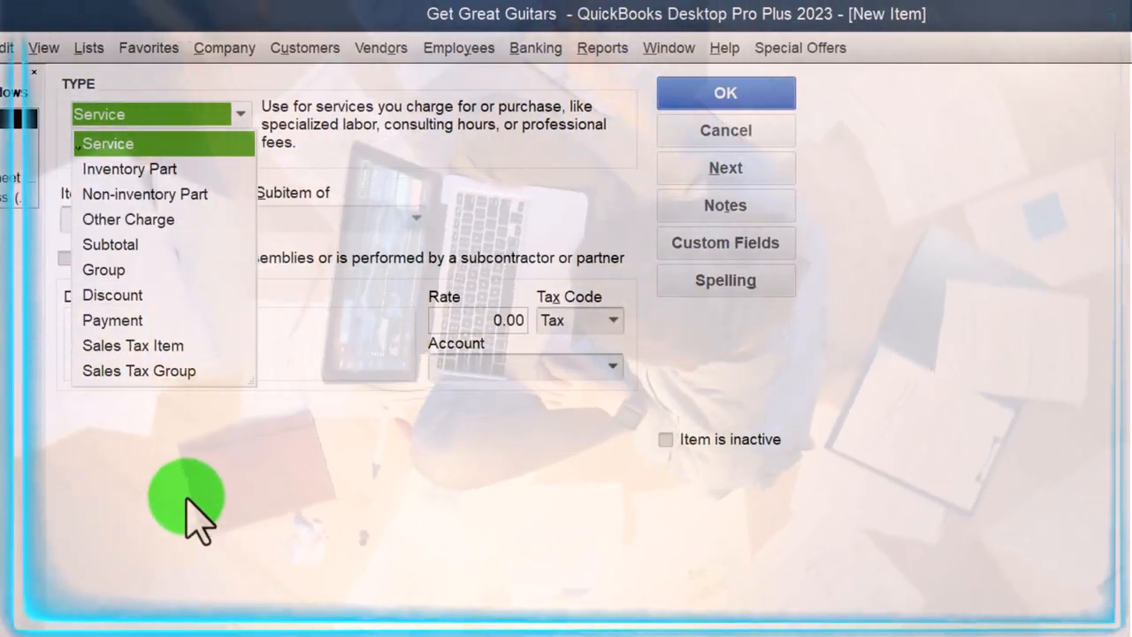
pyautogui.click(185, 508)
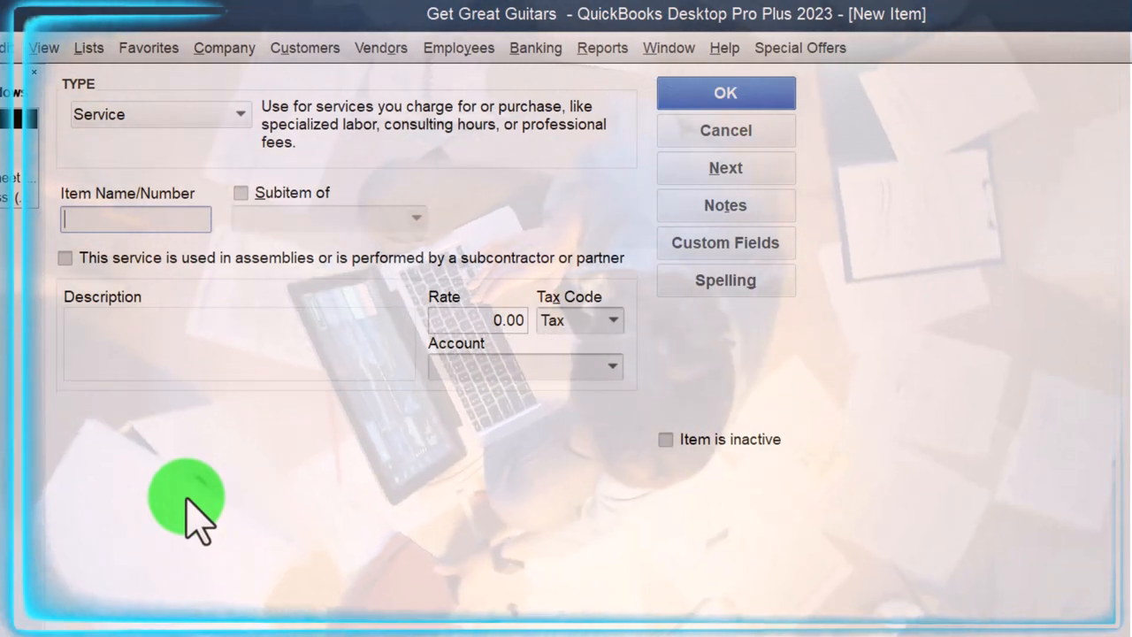
pyautogui.write('Rental ')
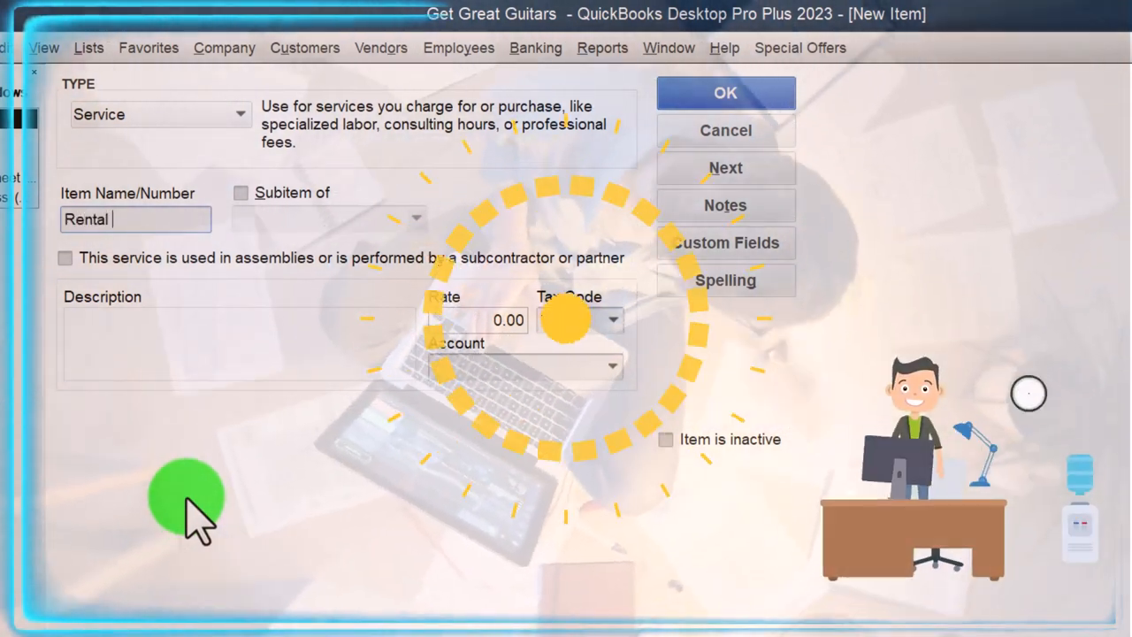
pyautogui.write('add on gui')
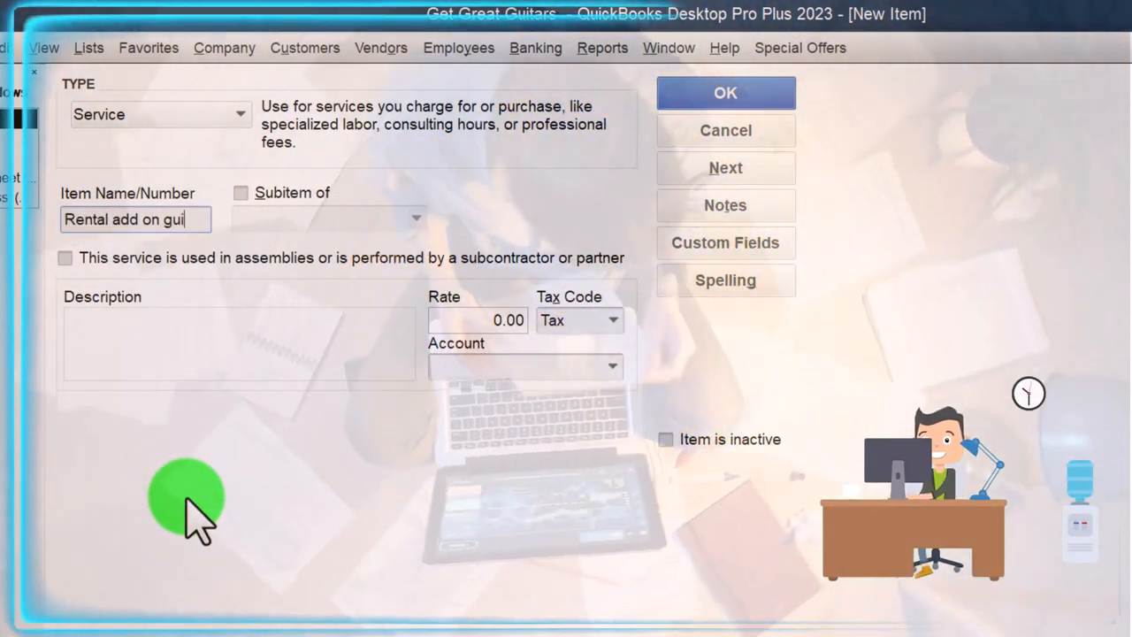
pyautogui.write('tar')
pyautogui.press('Tab')
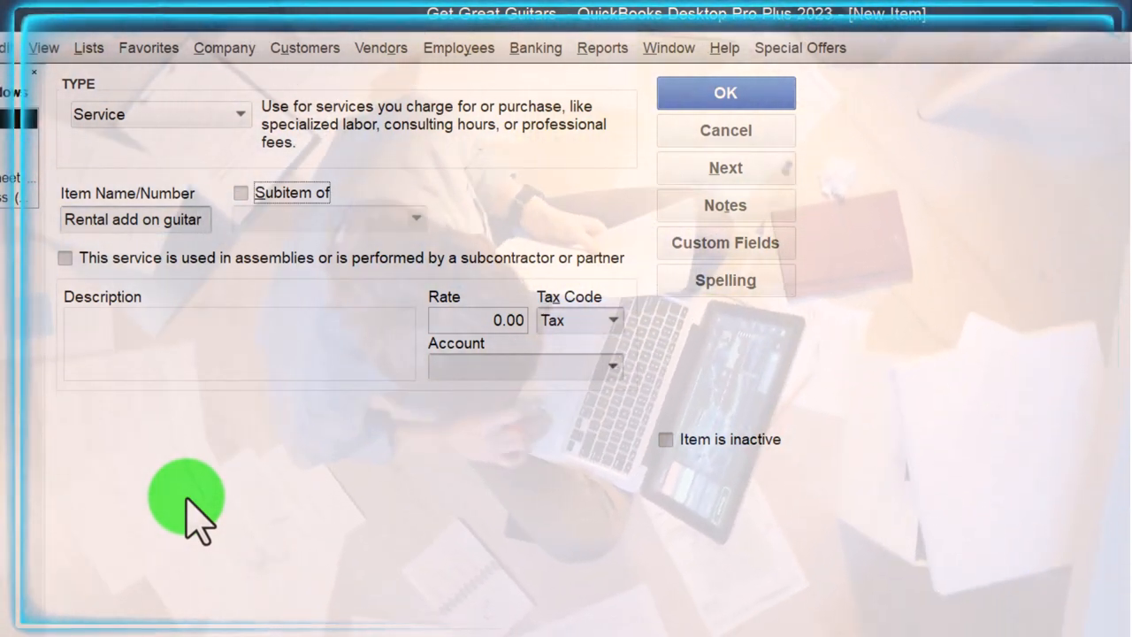
pyautogui.doubleClick(83, 220)
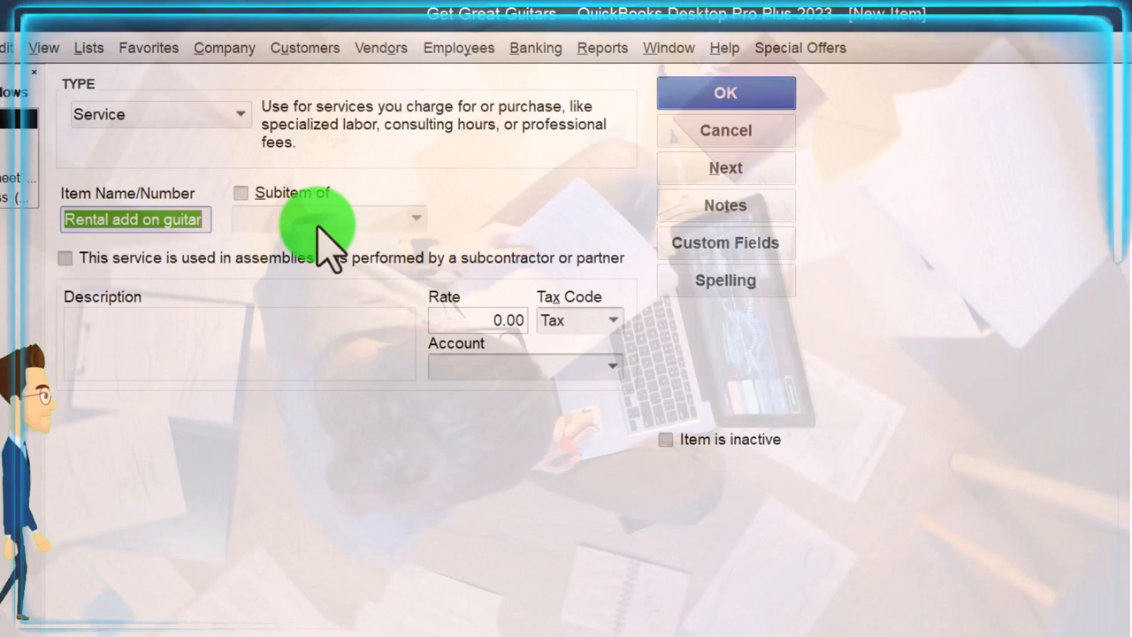
pyautogui.click(210, 352)
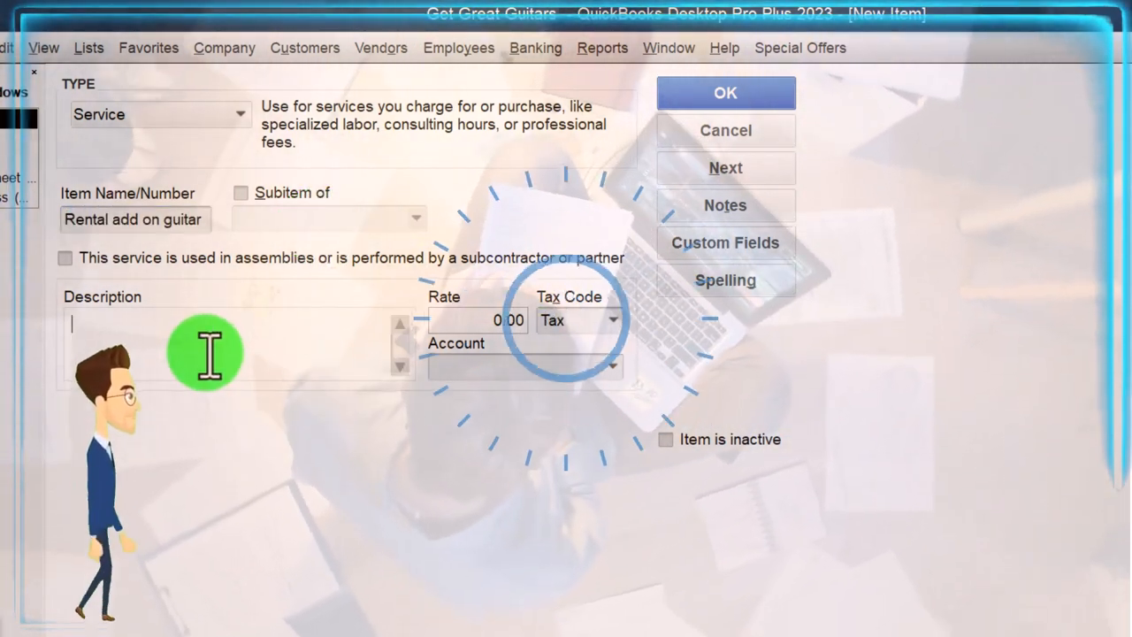
pyautogui.write('Rental add on guitar')
# Step: Give it rate 50, tax code Non and account Equiment Rental Income, then save it
pyautogui.press('Tab')
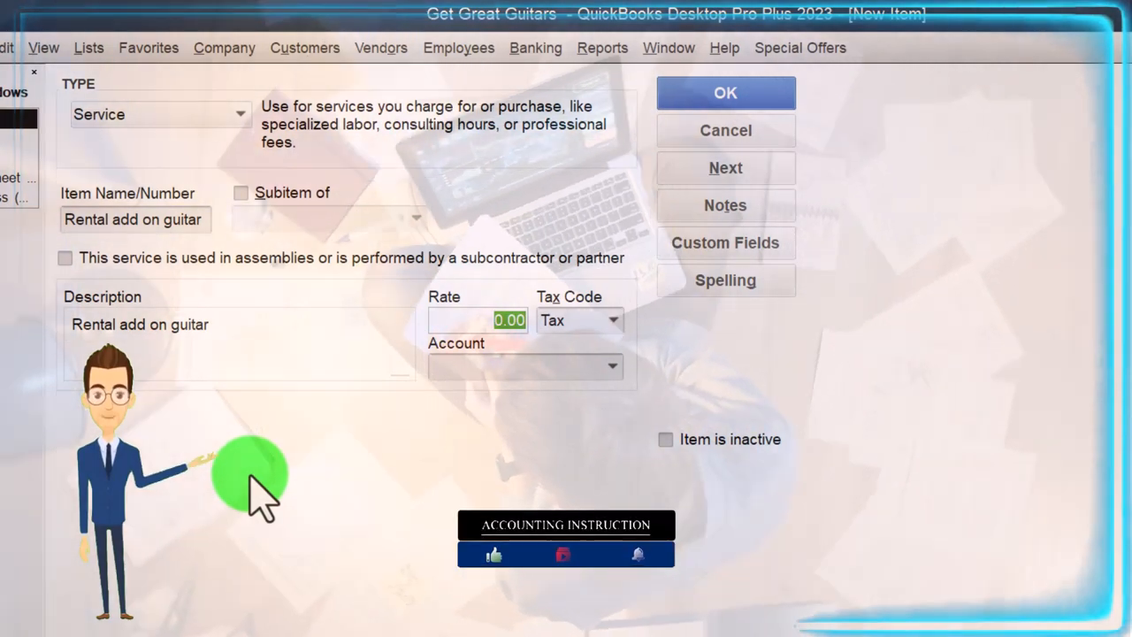
pyautogui.write('50')
pyautogui.press('Tab')
pyautogui.write('N')
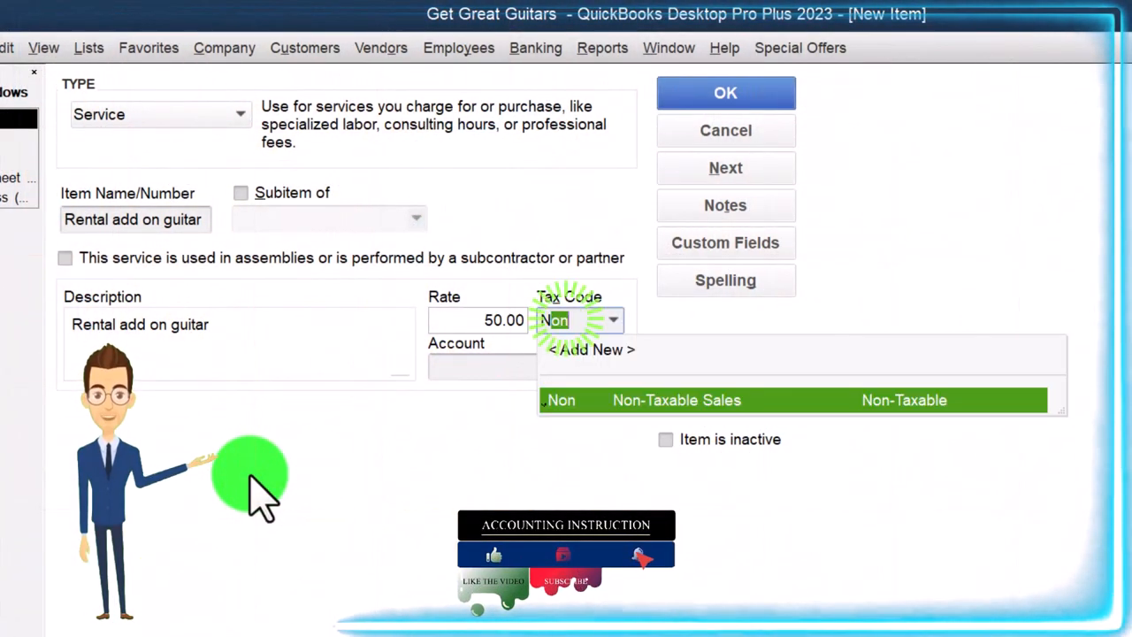
pyautogui.press('Tab')
pyautogui.write('E')
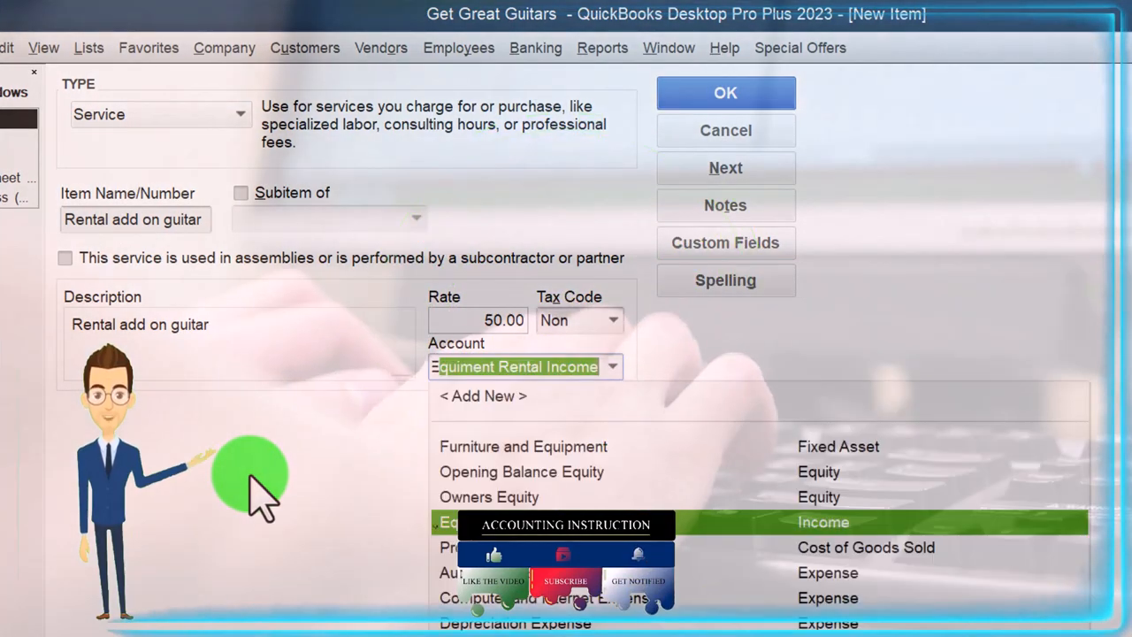
pyautogui.press('Tab')
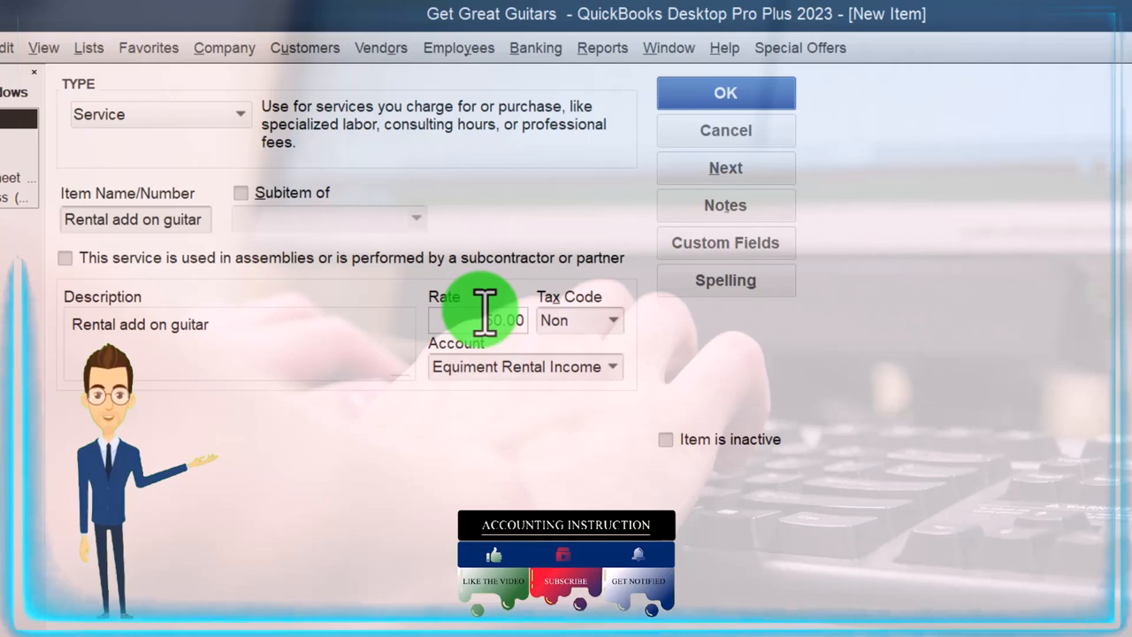
pyautogui.click(707, 96)
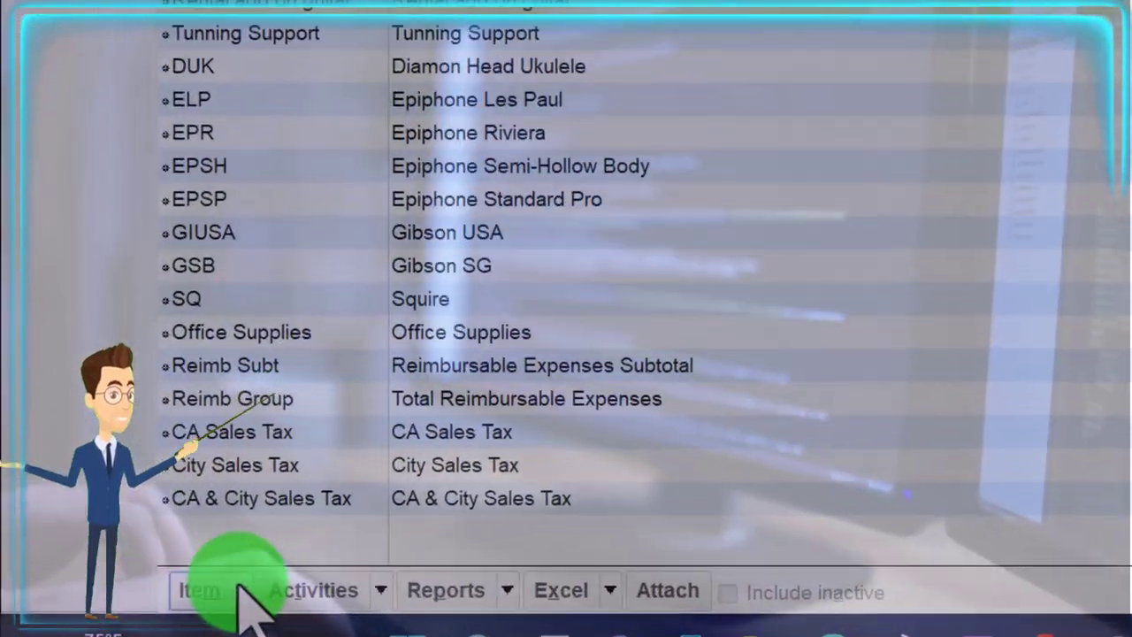
# Step: Create a new service item named Rental add on Amp with a matching description
pyautogui.click(124, 582)
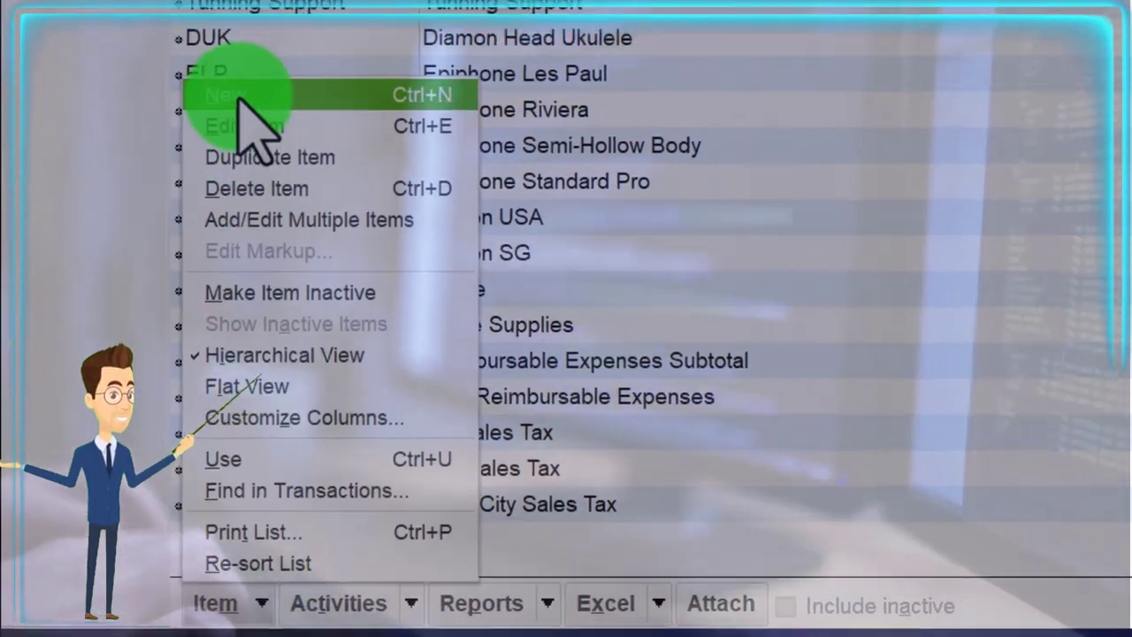
pyautogui.click(247, 98)
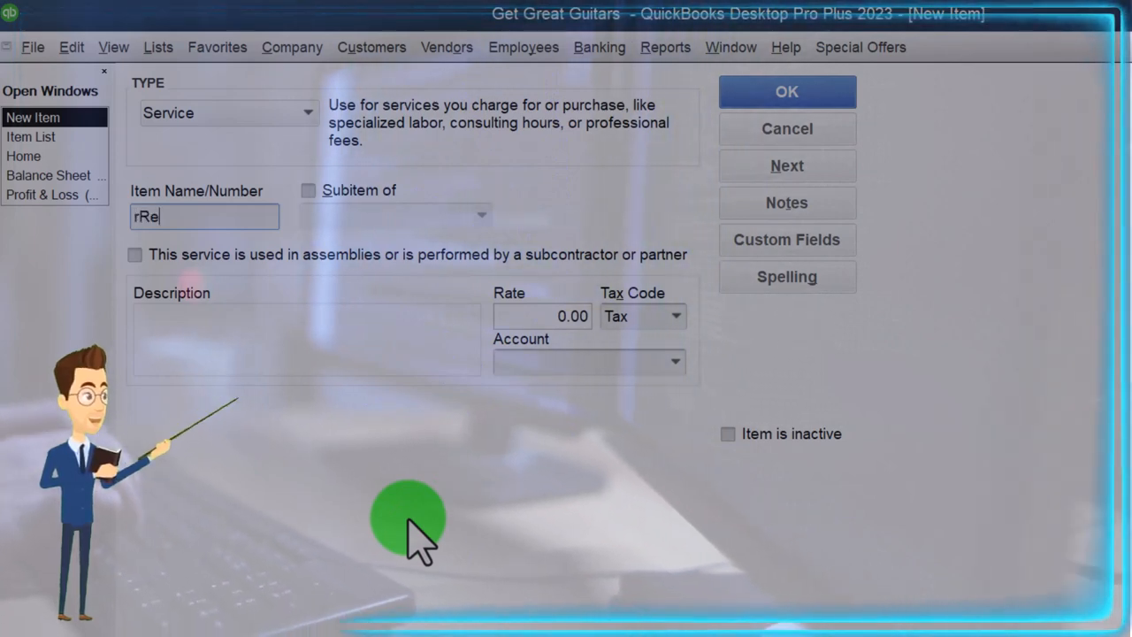
pyautogui.write('Re')
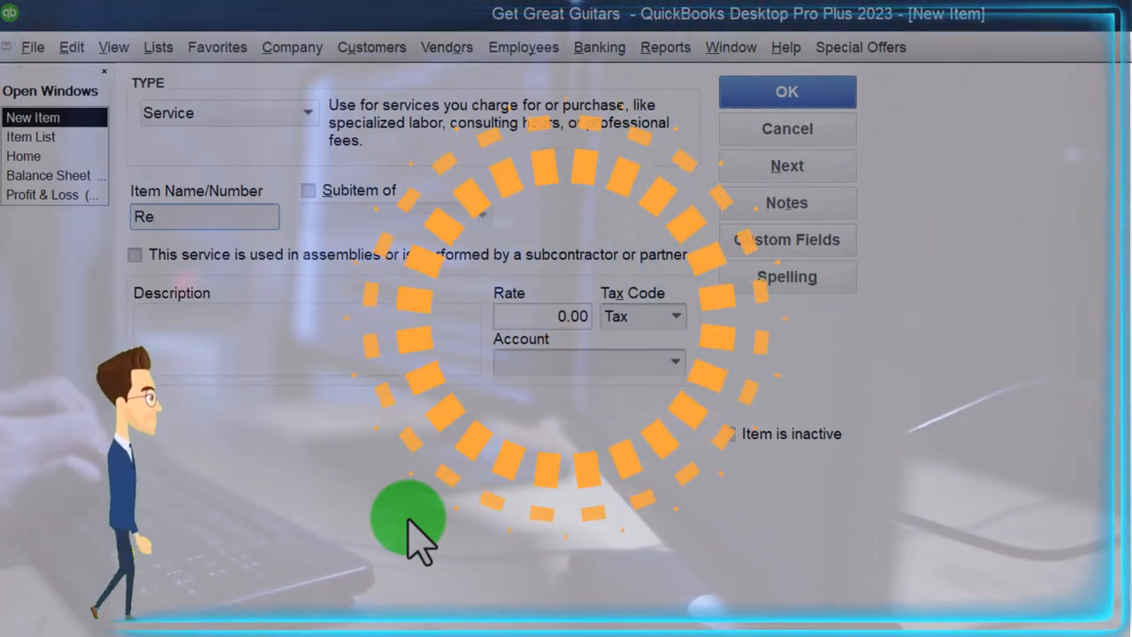
pyautogui.write('ntal')
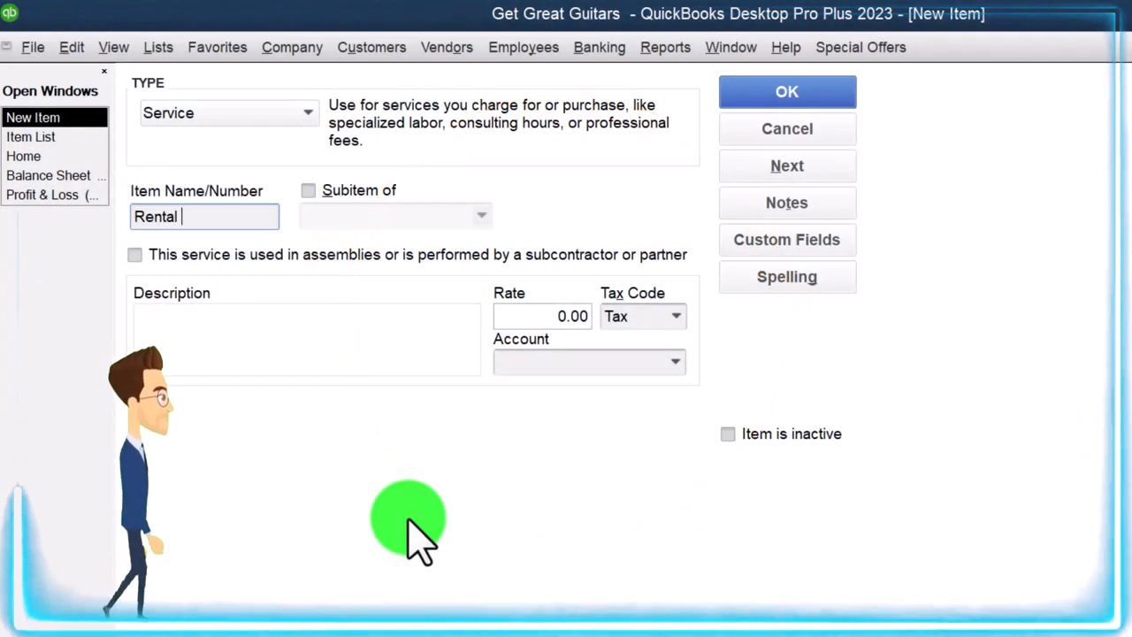
pyautogui.write(' add on Amp')
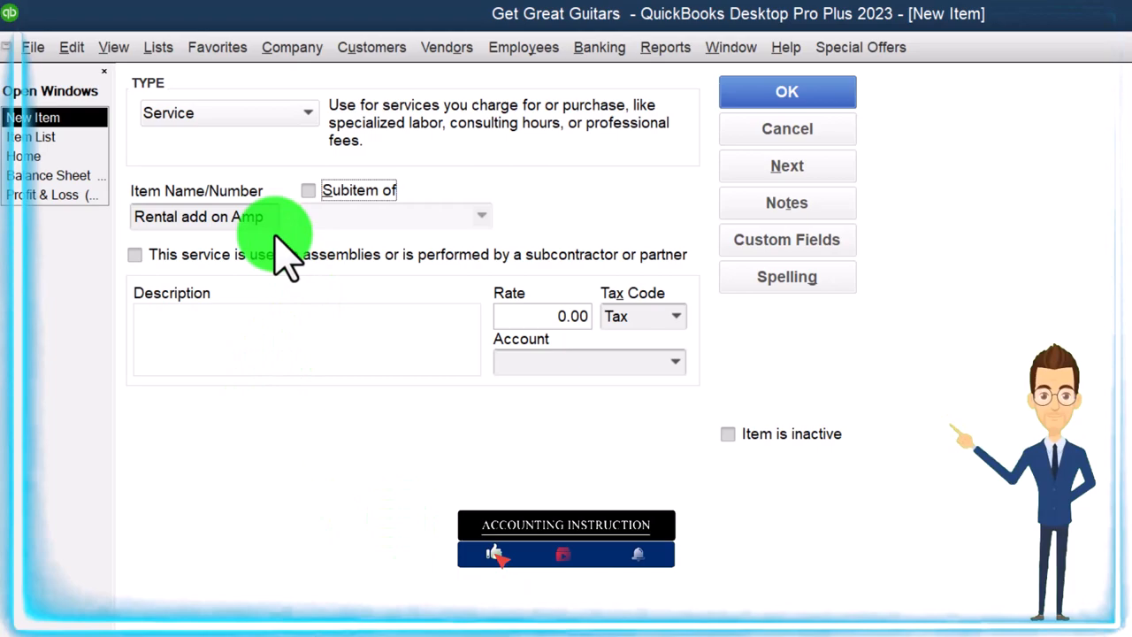
pyautogui.moveTo(265, 215); pyautogui.dragTo(54, 217)
pyautogui.hotkey('ctrl', 'c')
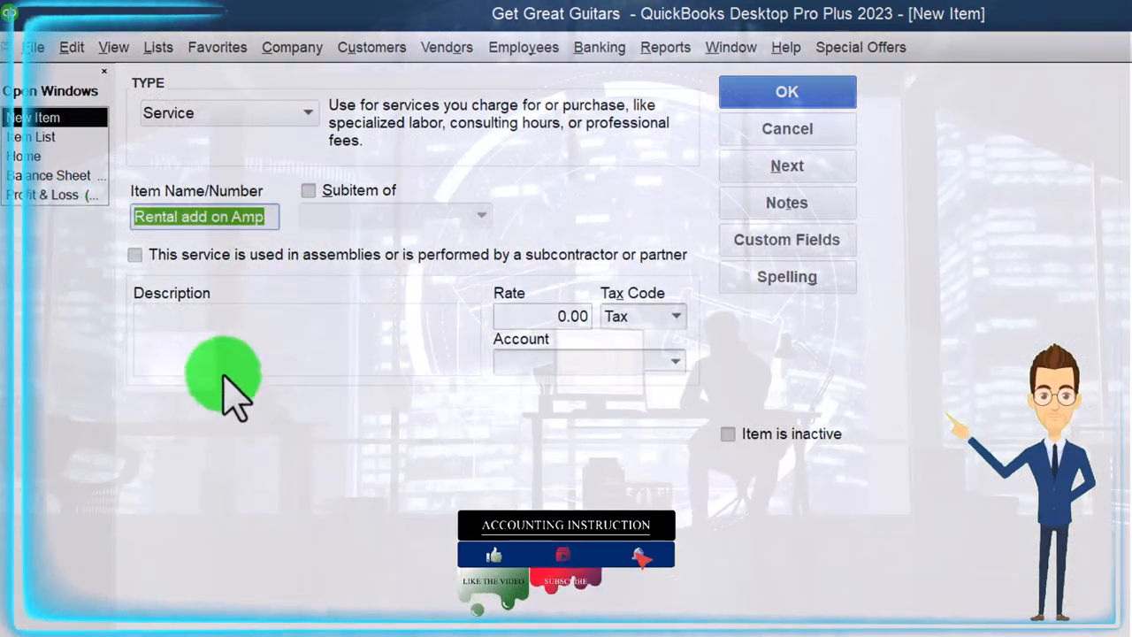
pyautogui.hotkey('ctrl', 'v')
# Step: Give it rate 40, tax code Non and account Equiment Rental Income, then save it
pyautogui.click(575, 316)
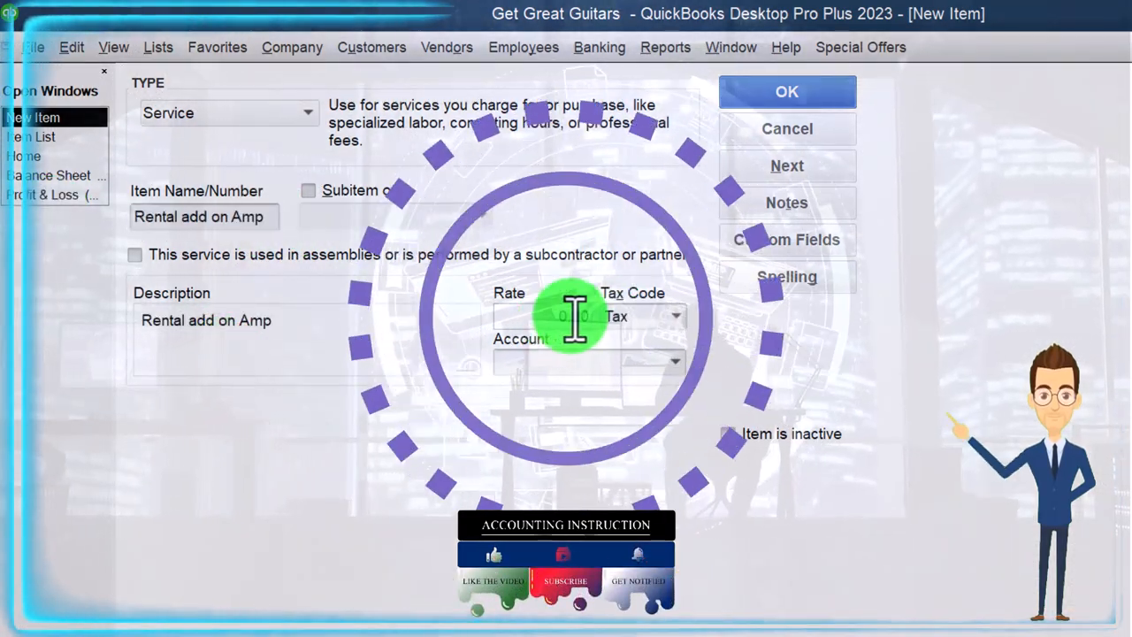
pyautogui.write('4')
pyautogui.write('Non')
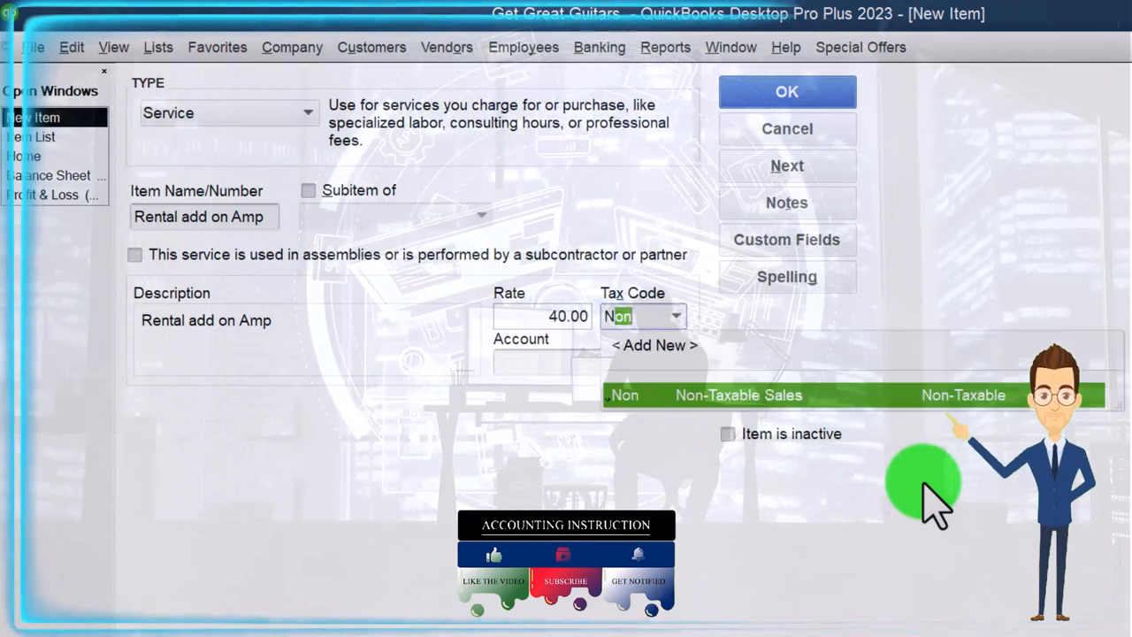
pyautogui.press('Tab')
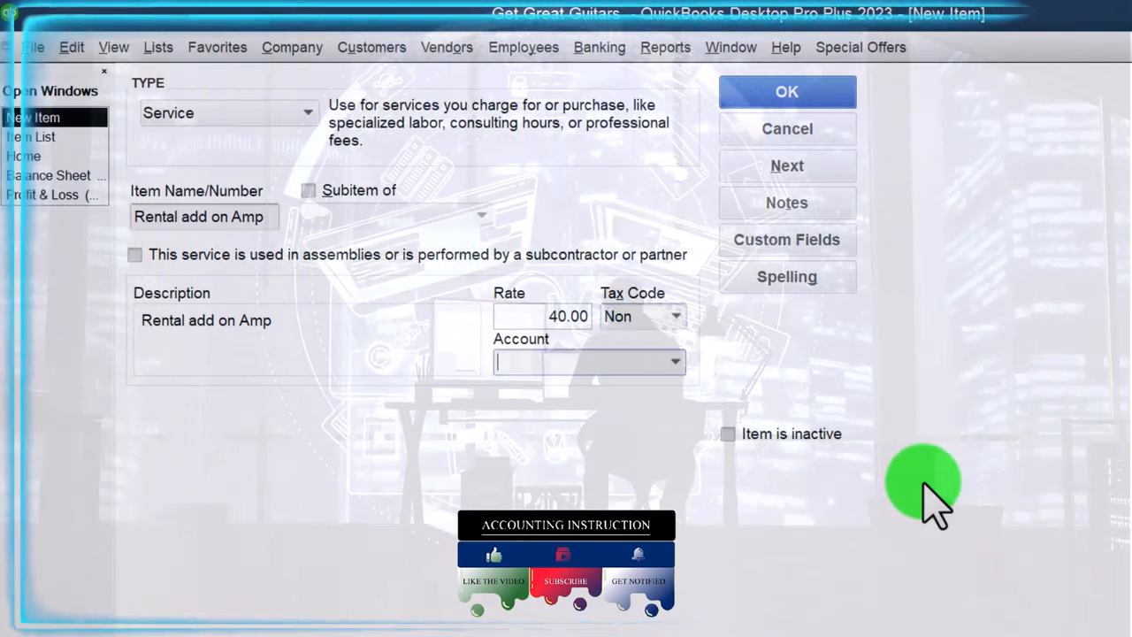
pyautogui.write('Equiment Rental Income')
pyautogui.press('Tab')
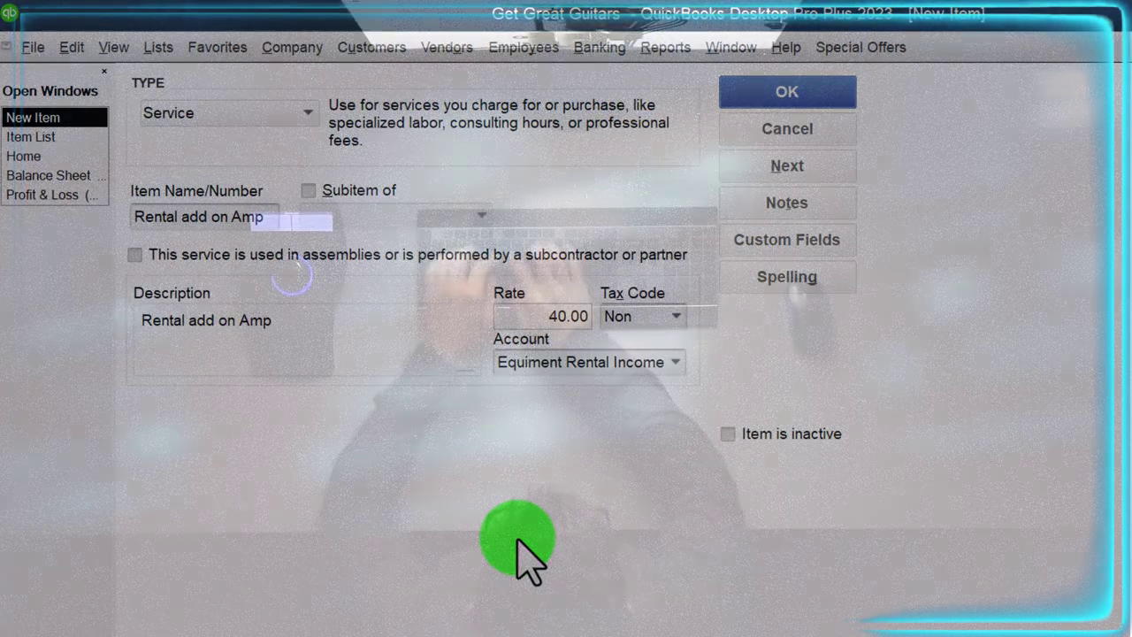
pyautogui.click(787, 165)
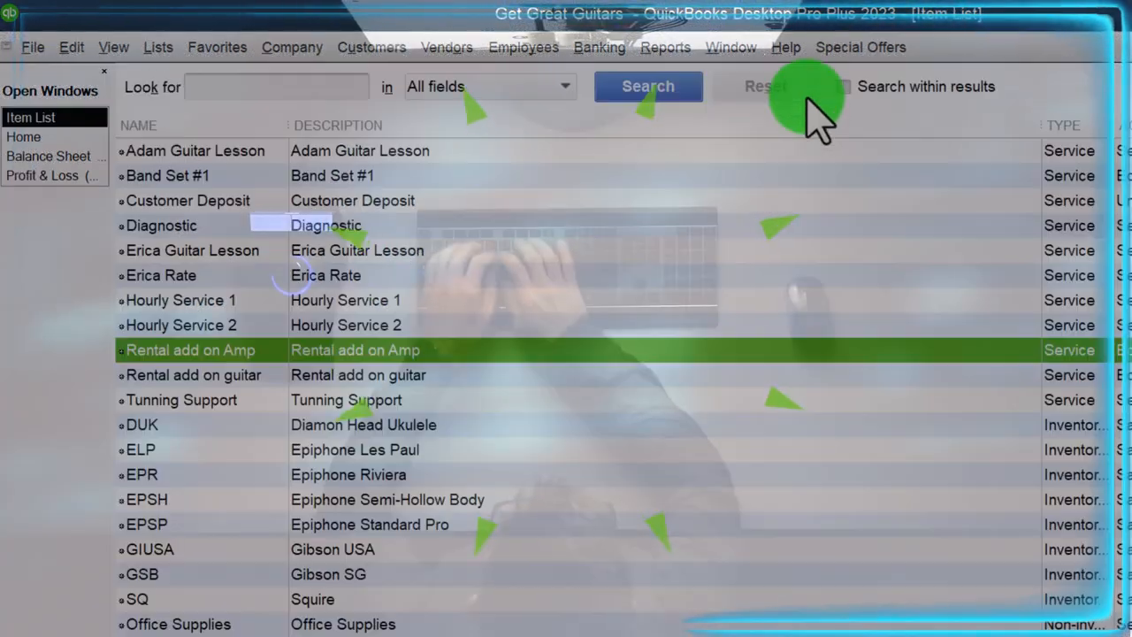
# Step: Switch from the Item List to the Home Page
pyautogui.click(27, 137)
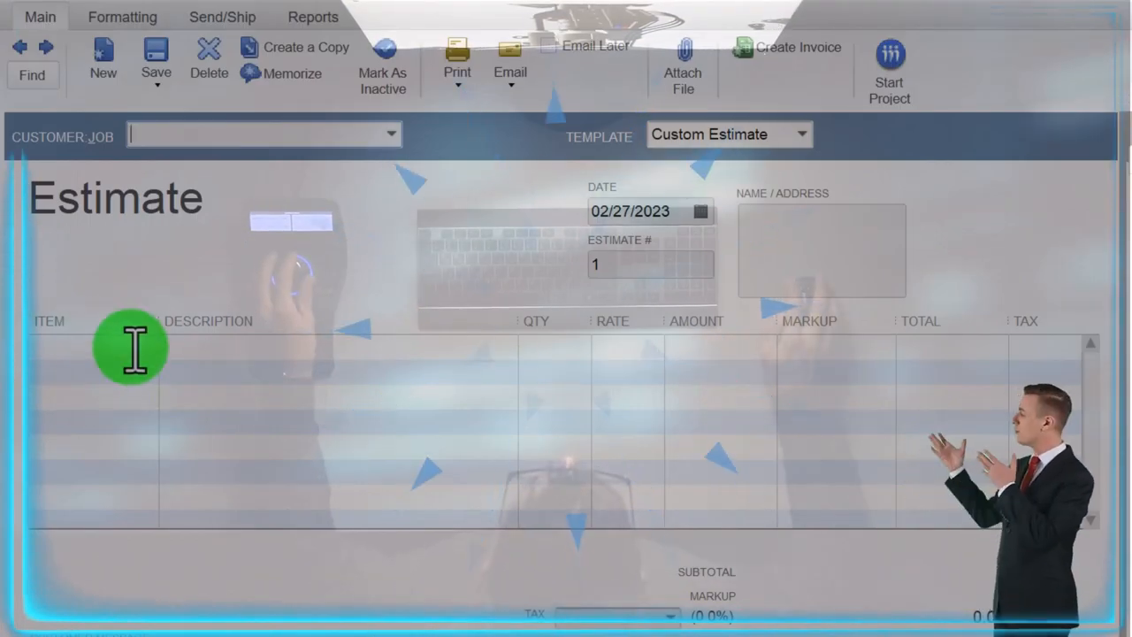
pyautogui.click(133, 348)
pyautogui.write('Ba')
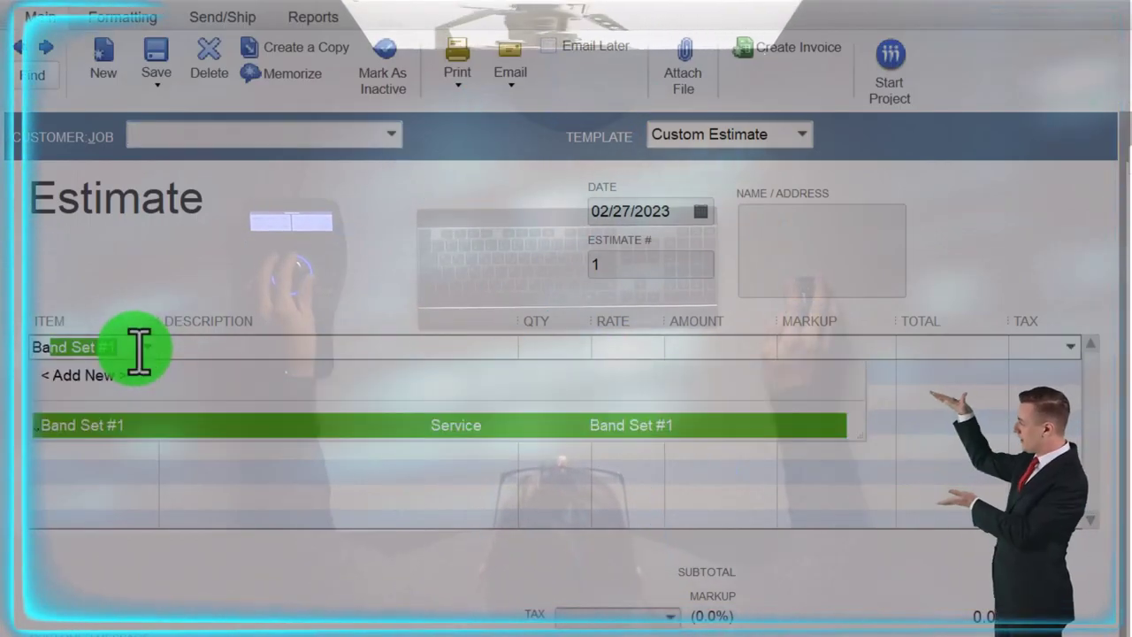
pyautogui.press('Tab')
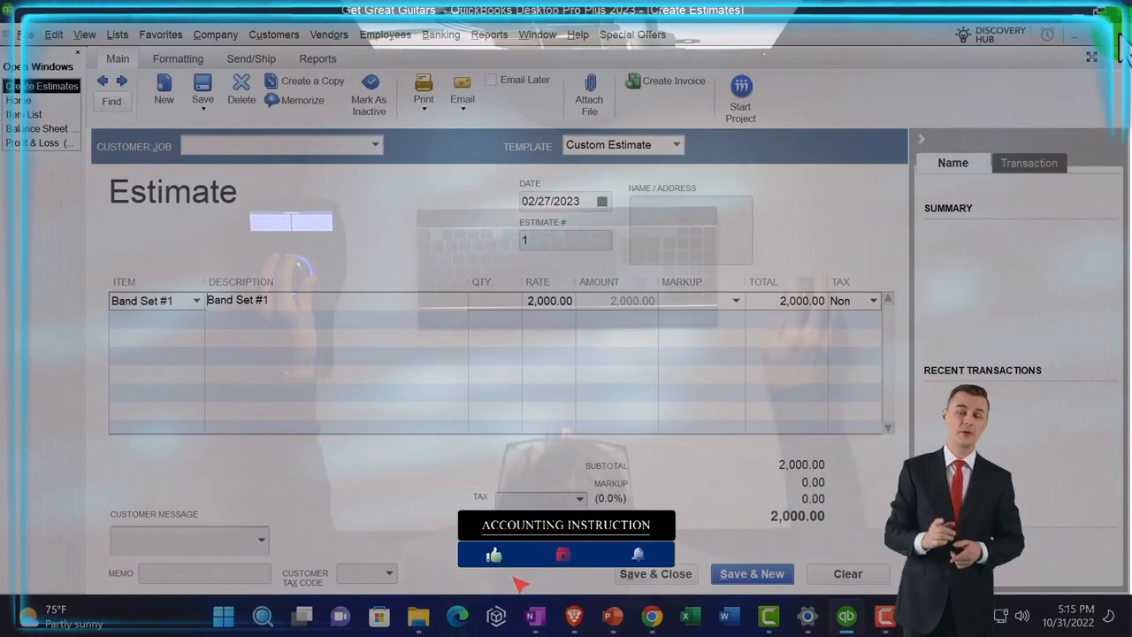
pyautogui.click(1116, 36)
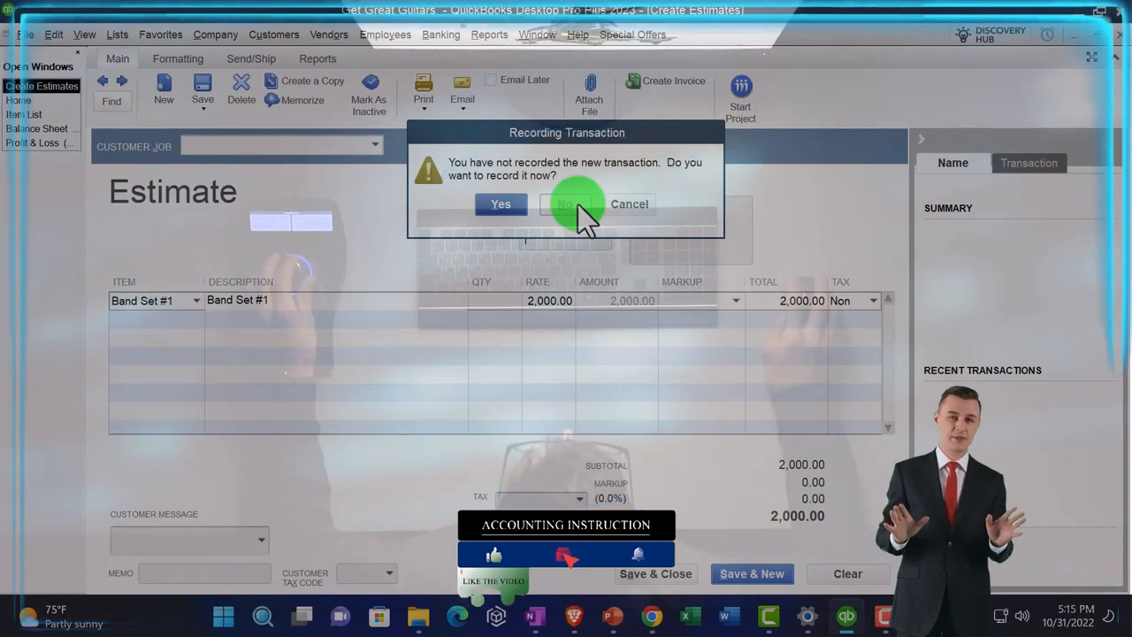
pyautogui.click(577, 204)
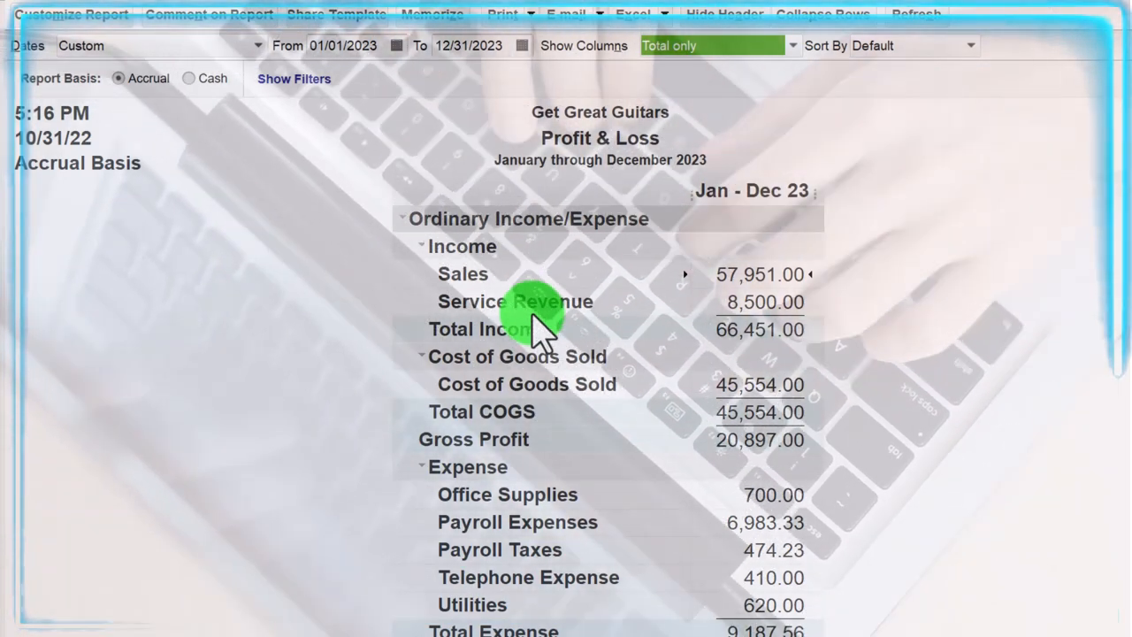
# Step: Display the Profit & Loss Standard report for 01/01/2023 through 12/31/2023
pyautogui.click(535, 331)
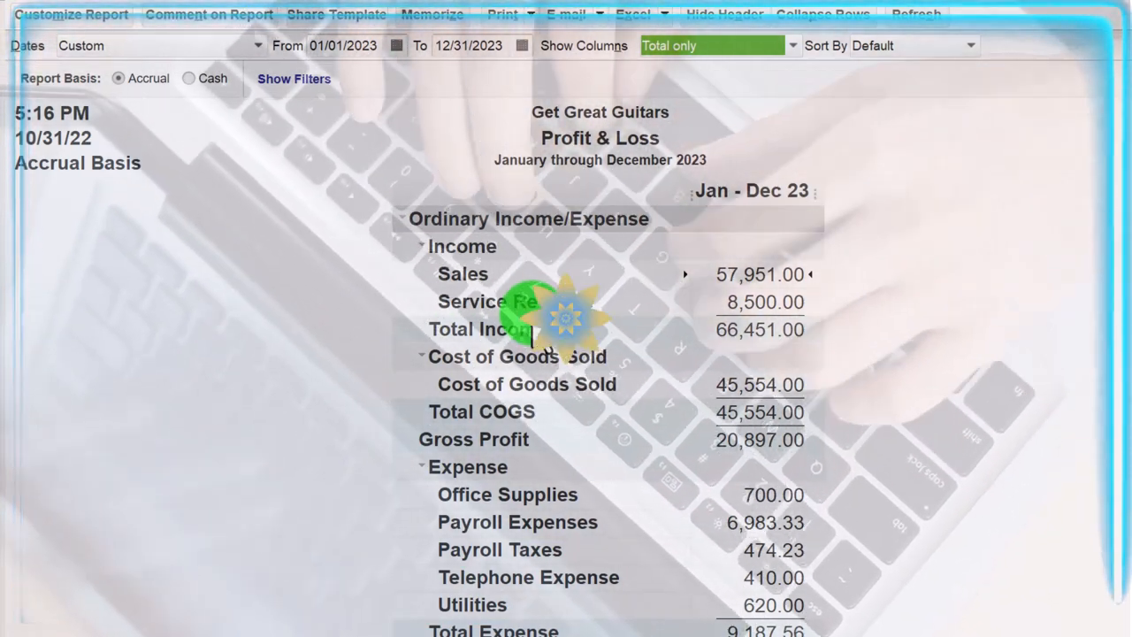